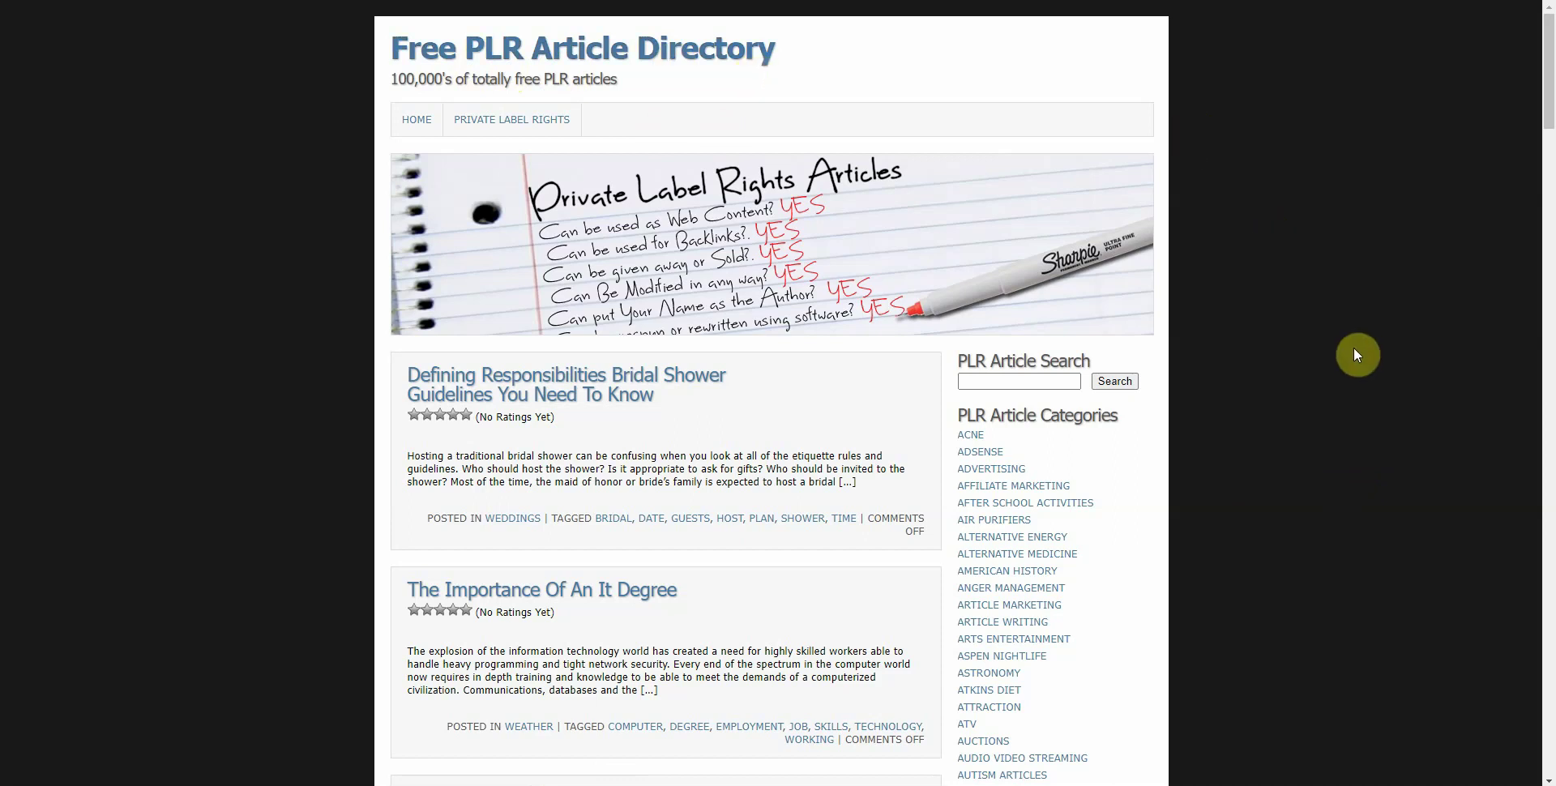
# - Open the article "The 3 Easiest Ways For Newbies To Start In Affiliate Marketing" from the Affiliate Marketing category
pyautogui.moveTo(1548, 102)
pyautogui.mouseDown()
pyautogui.moveTo(1551, 144)
pyautogui.moveTo(1548, 114)
pyautogui.mouseUp()
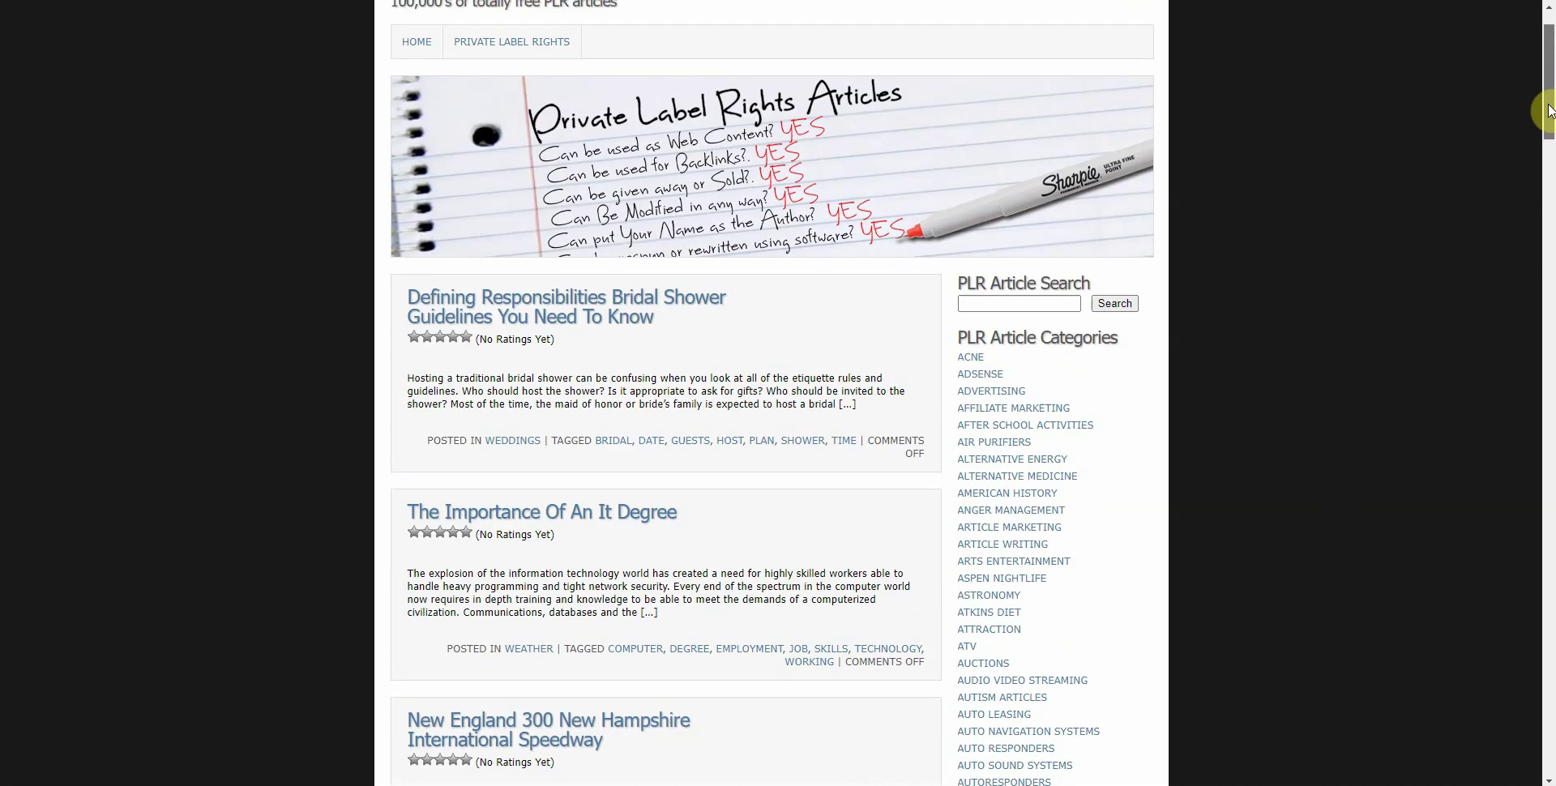
pyautogui.click(1016, 408)
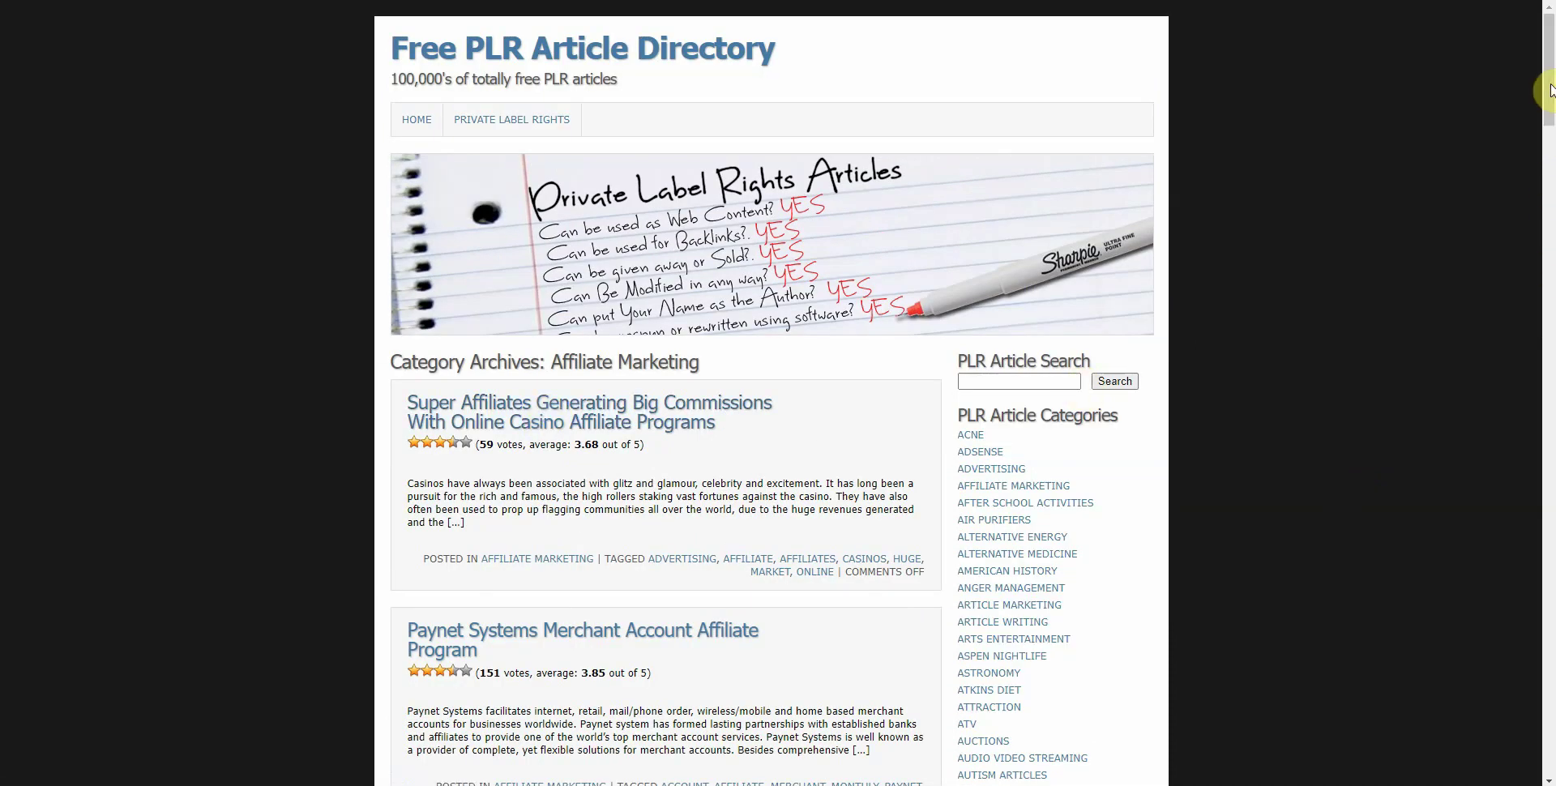
pyautogui.moveTo(1550, 90); pyautogui.dragTo(1550, 159)
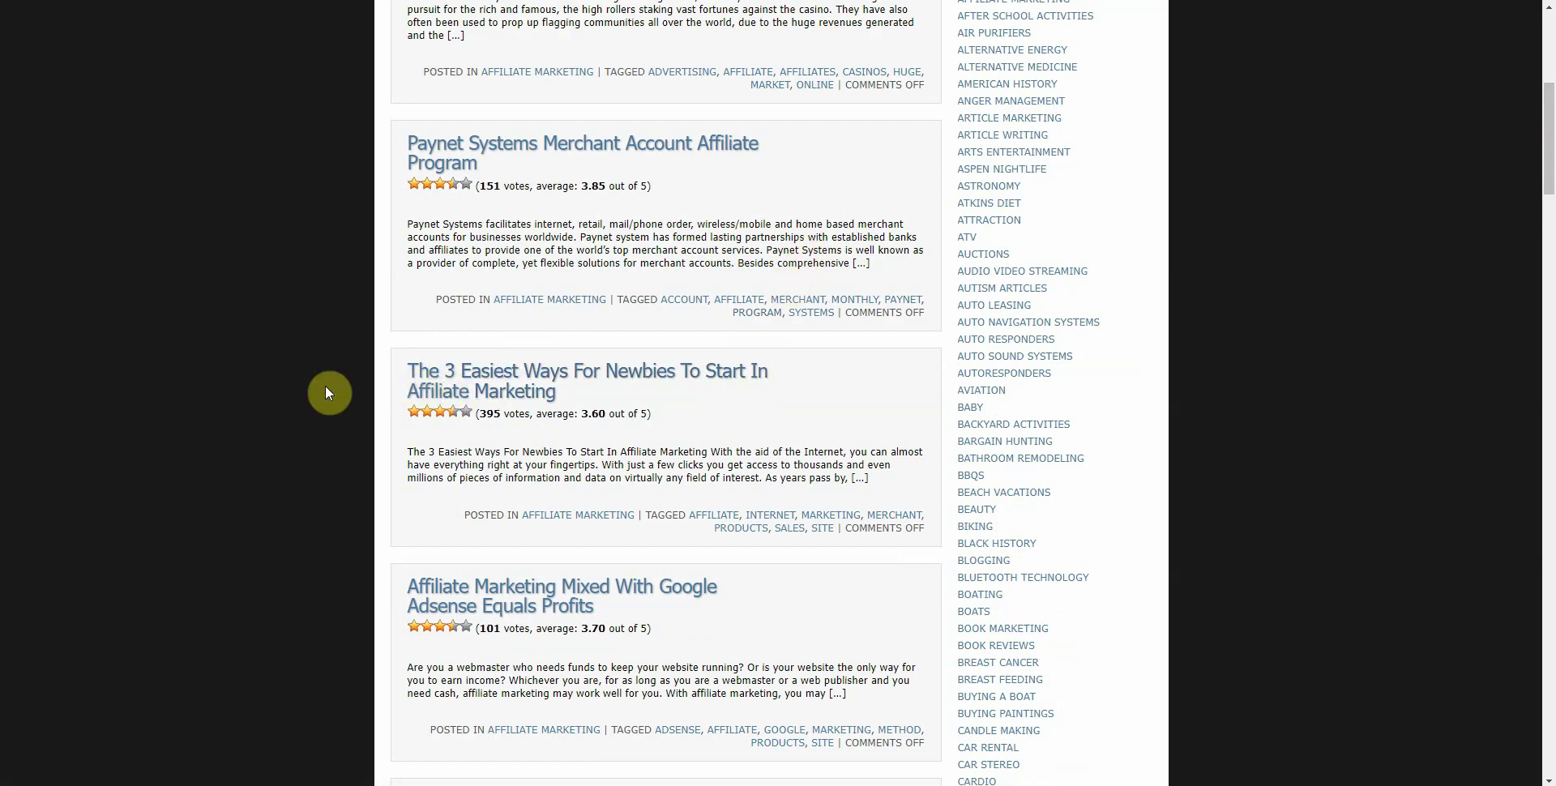
pyautogui.click(460, 393)
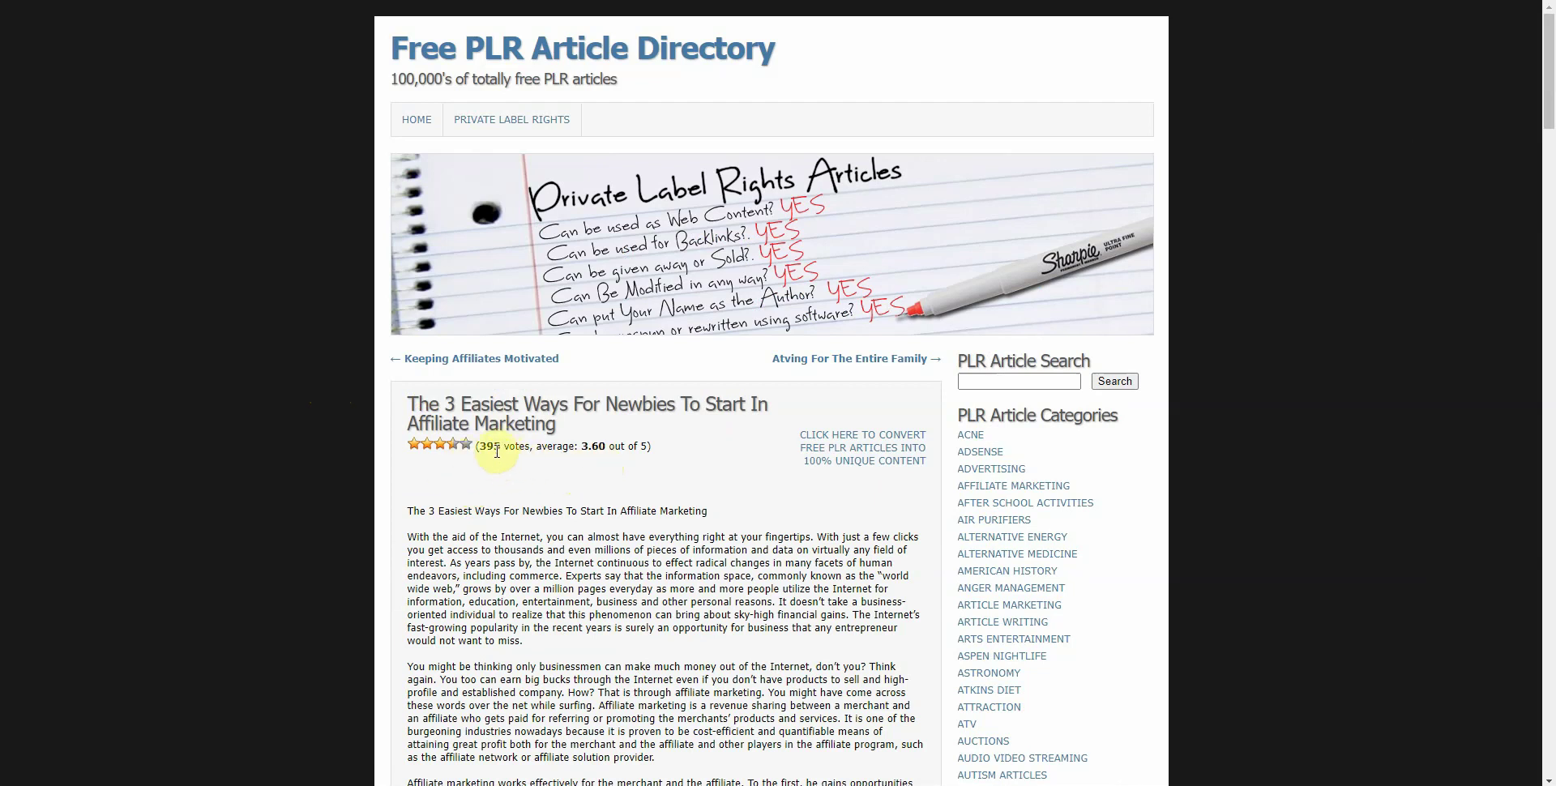
# - Copy the full text of the affiliate marketing article, from its title line through "must also consider its conversion rate"
pyautogui.moveTo(1550, 79); pyautogui.dragTo(1550, 120)
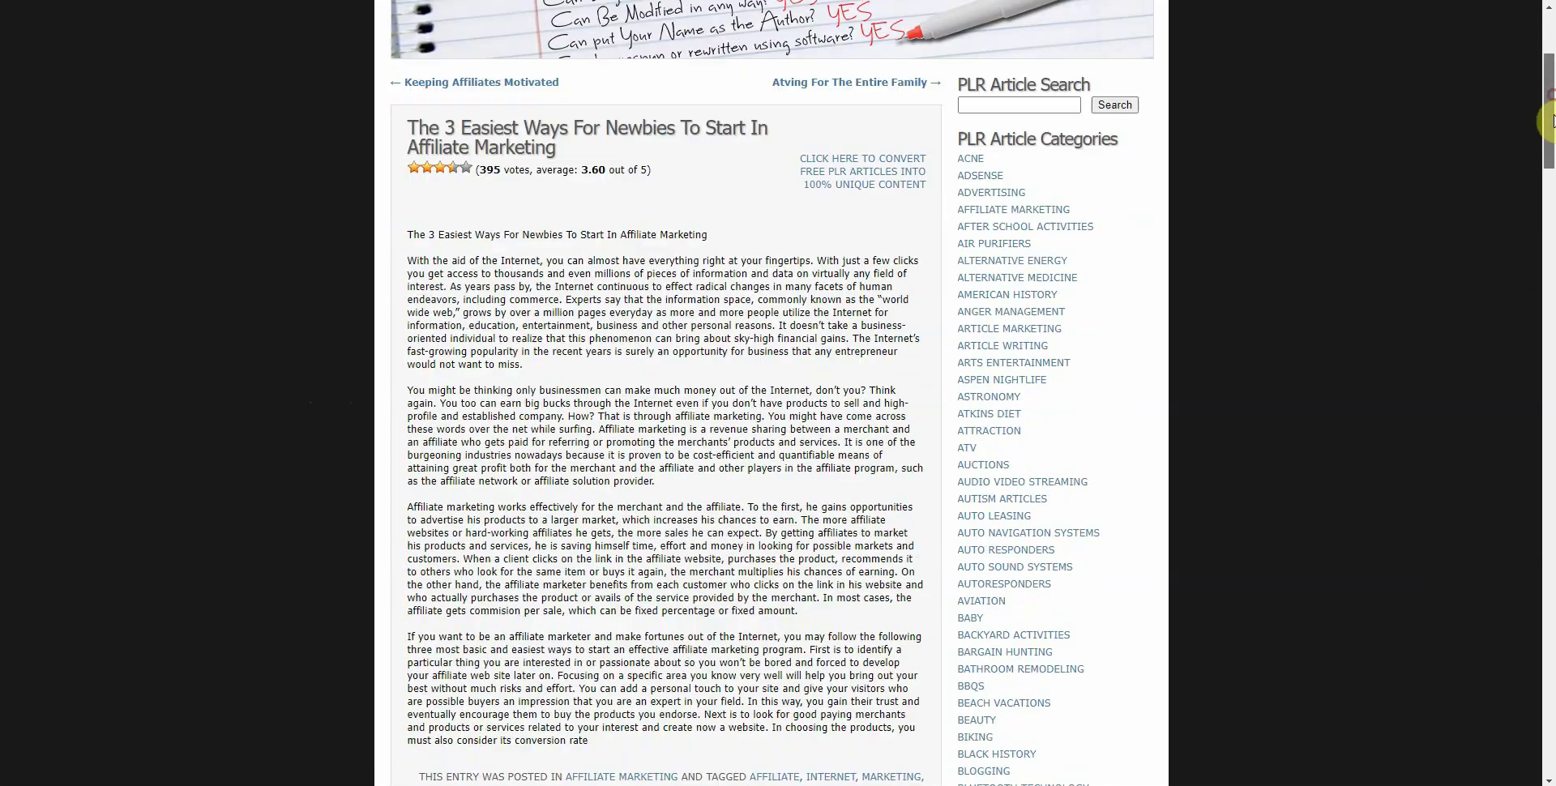
pyautogui.scroll(-1, 1550, 120)
pyautogui.moveTo(625, 645); pyautogui.dragTo(405, 152)
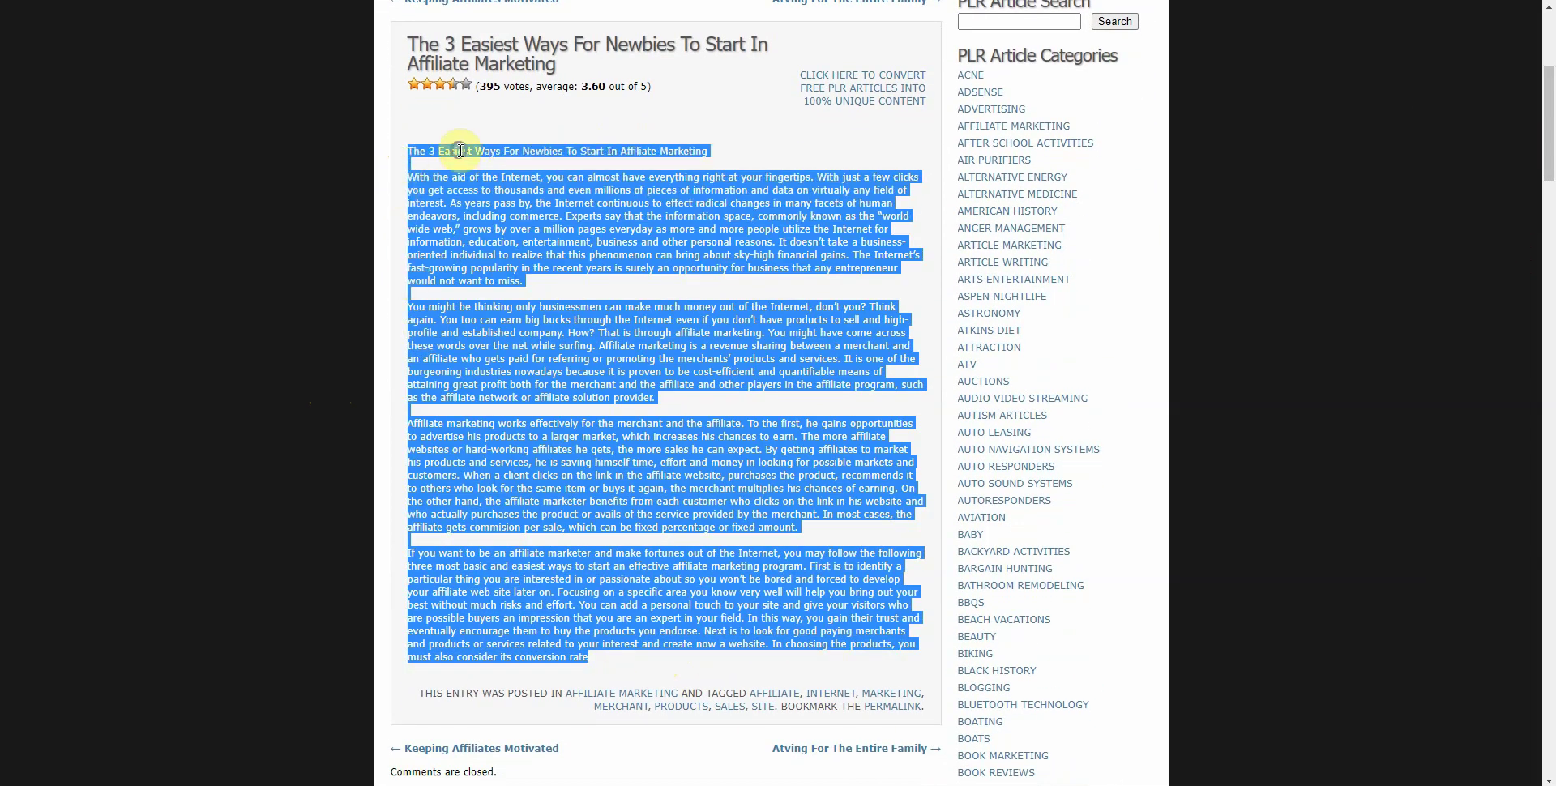
pyautogui.rightClick(460, 151)
pyautogui.click(483, 161)
pyautogui.moveTo(1549, 159); pyautogui.dragTo(1550, 105)
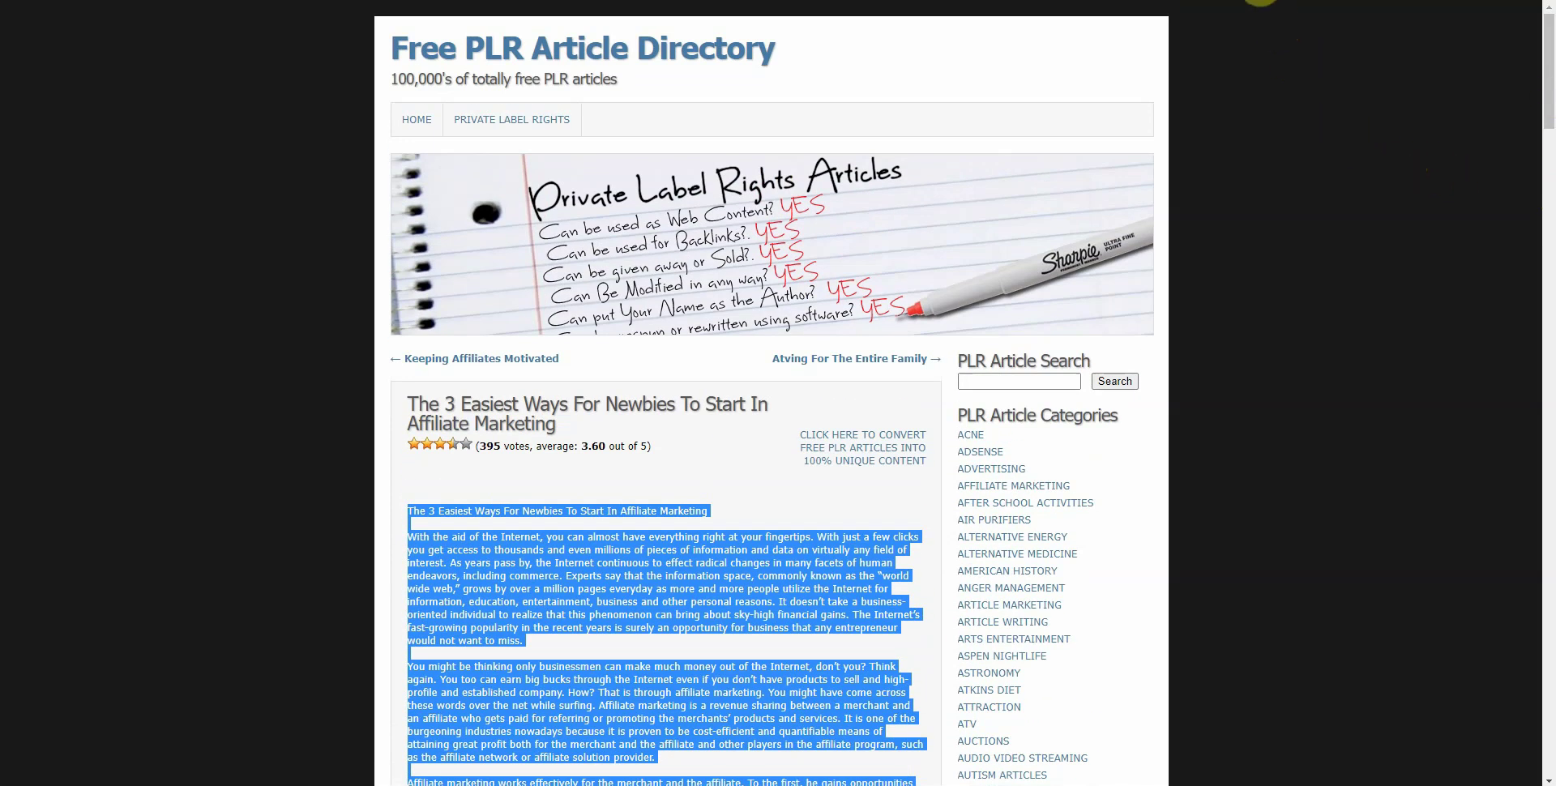
# - Switch to HyperWrite and start a new blank document with Work as its purpose
pyautogui.hotkey('ctrl', 'Tab')
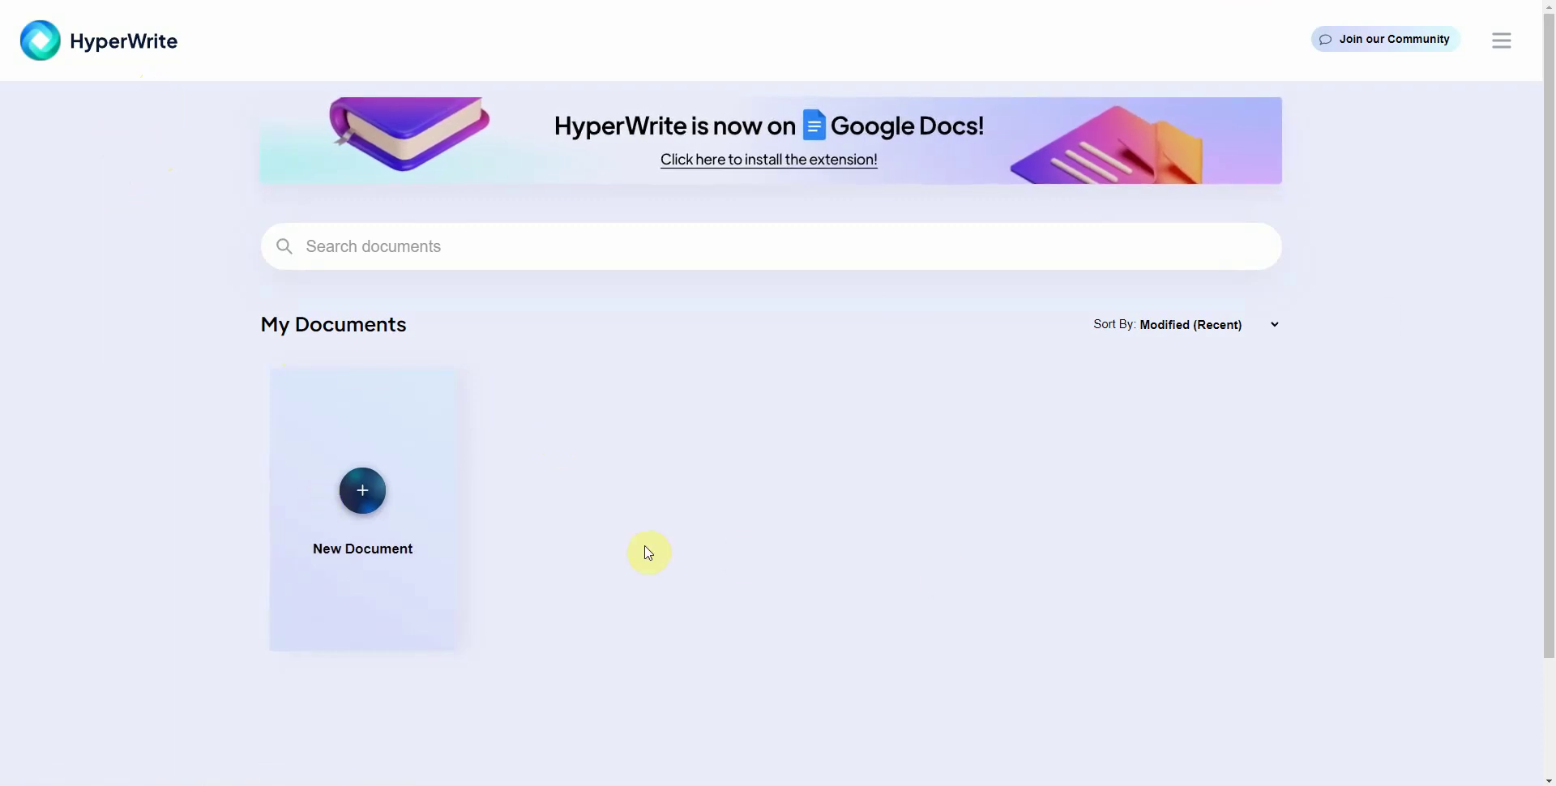
pyautogui.click(356, 496)
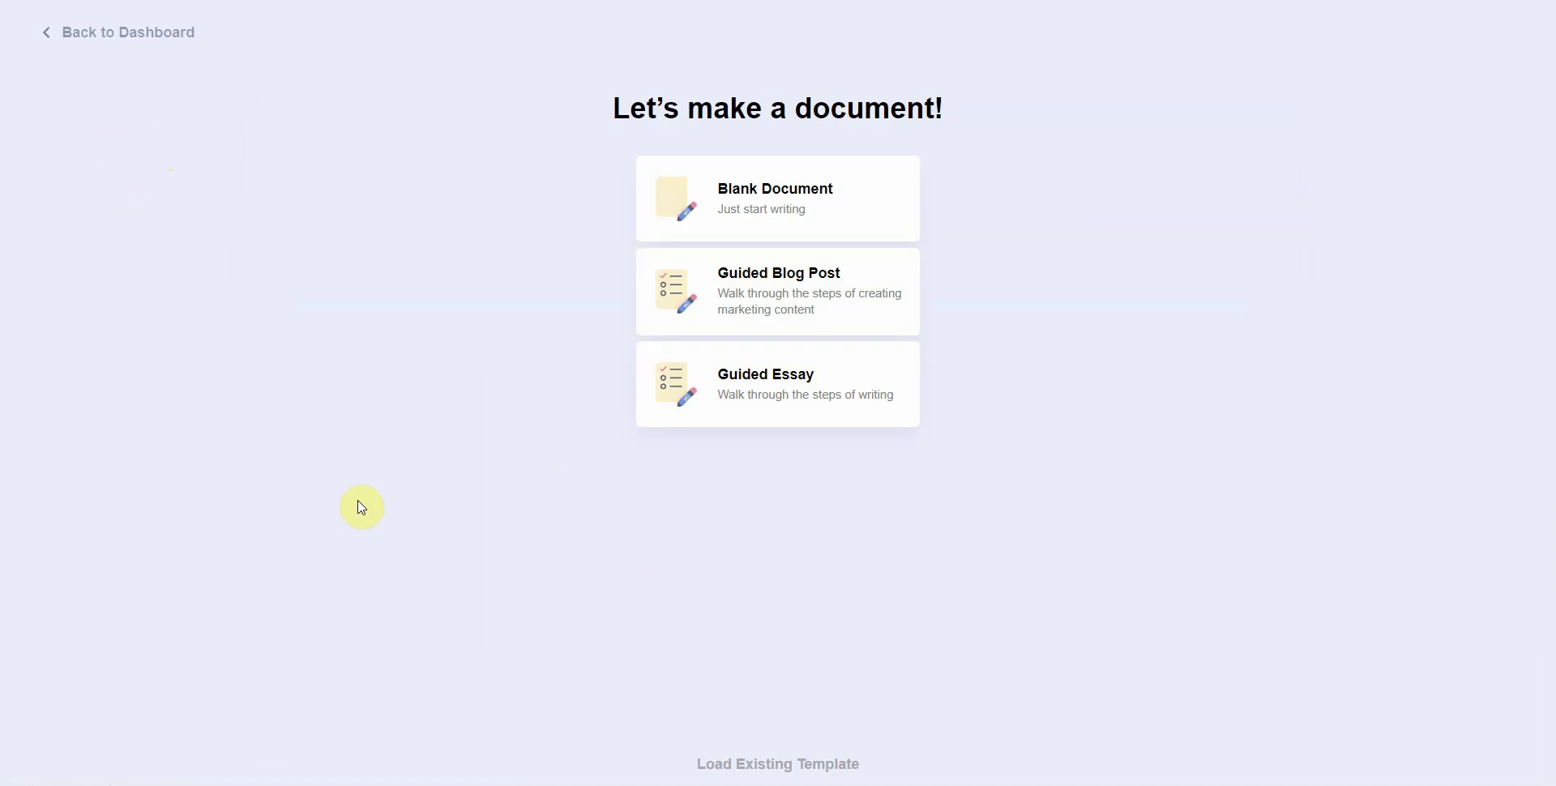
pyautogui.click(892, 193)
pyautogui.click(807, 197)
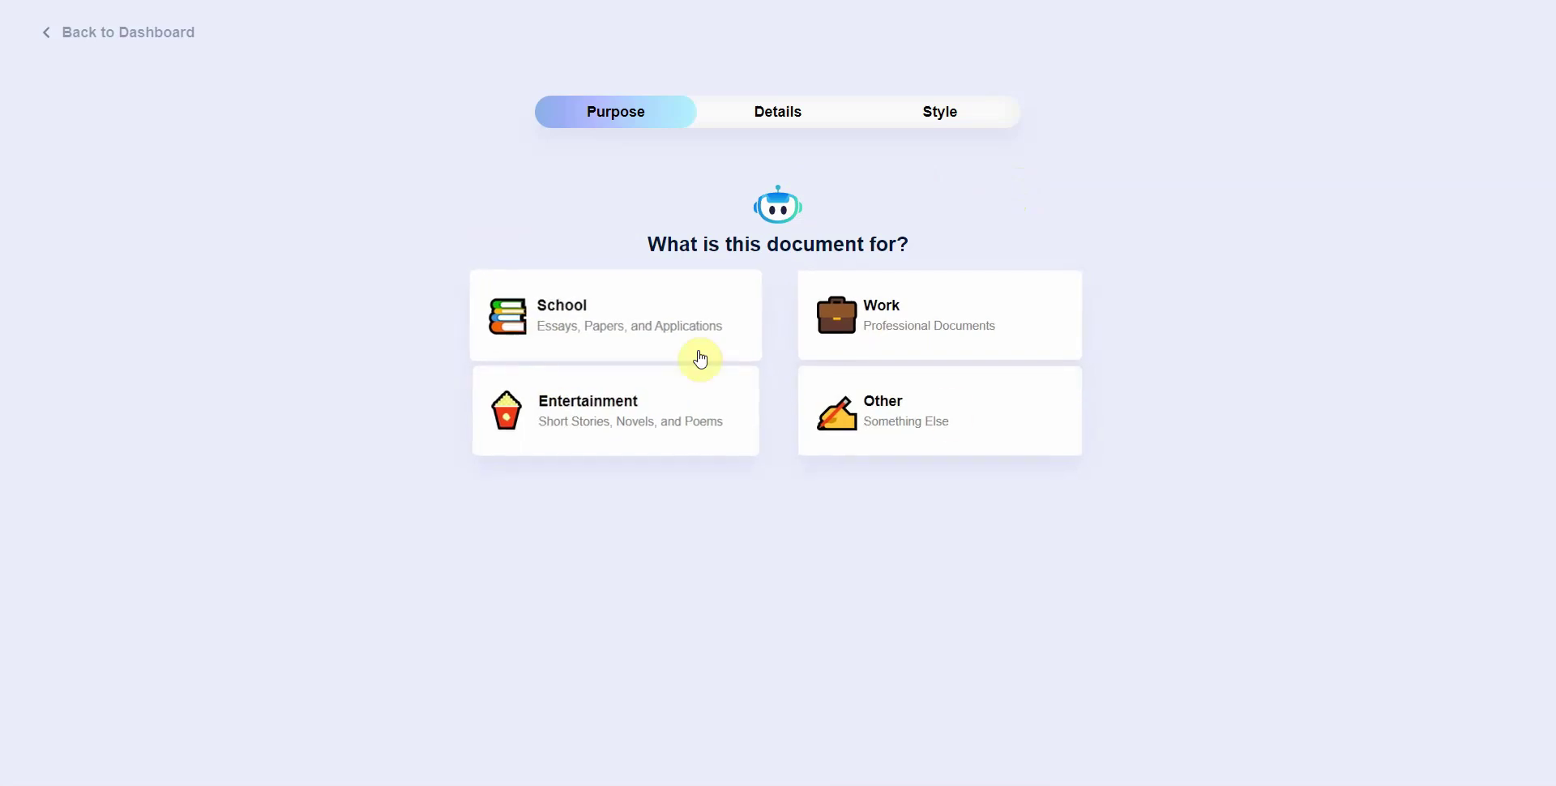
pyautogui.click(924, 337)
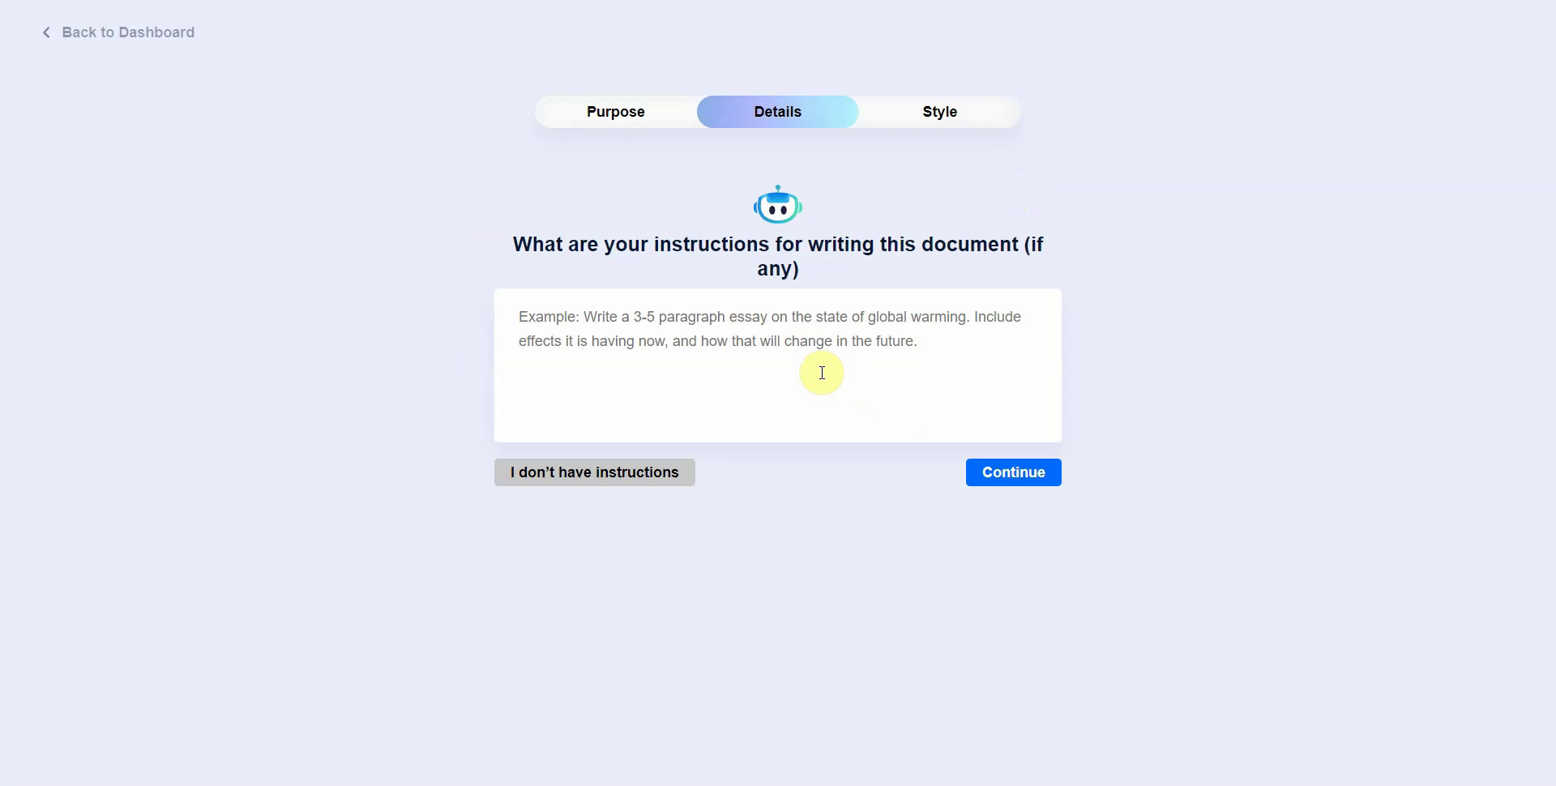
# - Paste the article as the writing instructions, trim it to the title line only, and continue to the style settings
pyautogui.click(796, 349)
pyautogui.hotkey('ctrl', 'v')
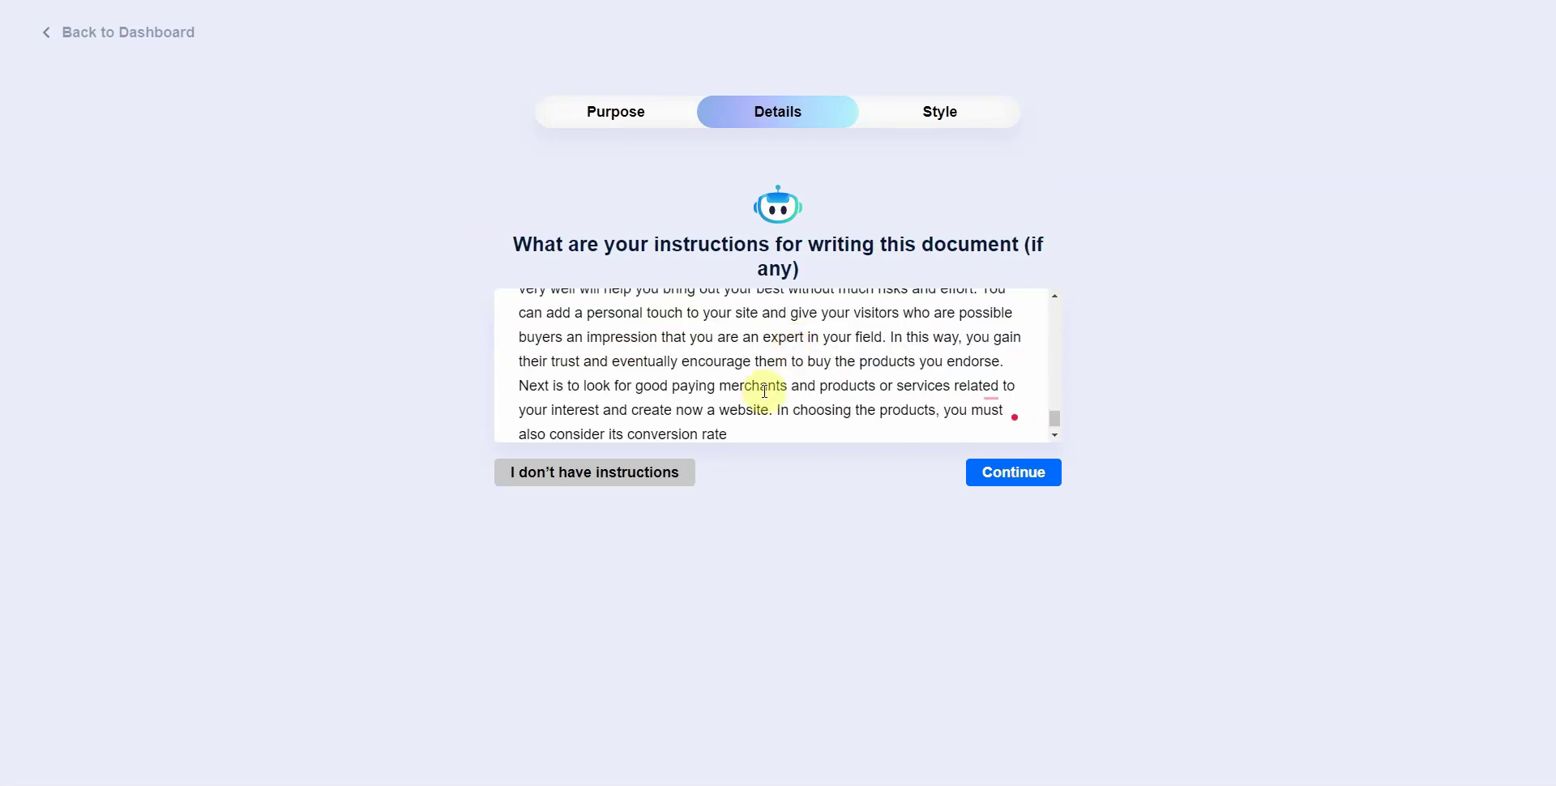
pyautogui.moveTo(757, 421); pyautogui.dragTo(520, 365)
pyautogui.press('BackSpace')
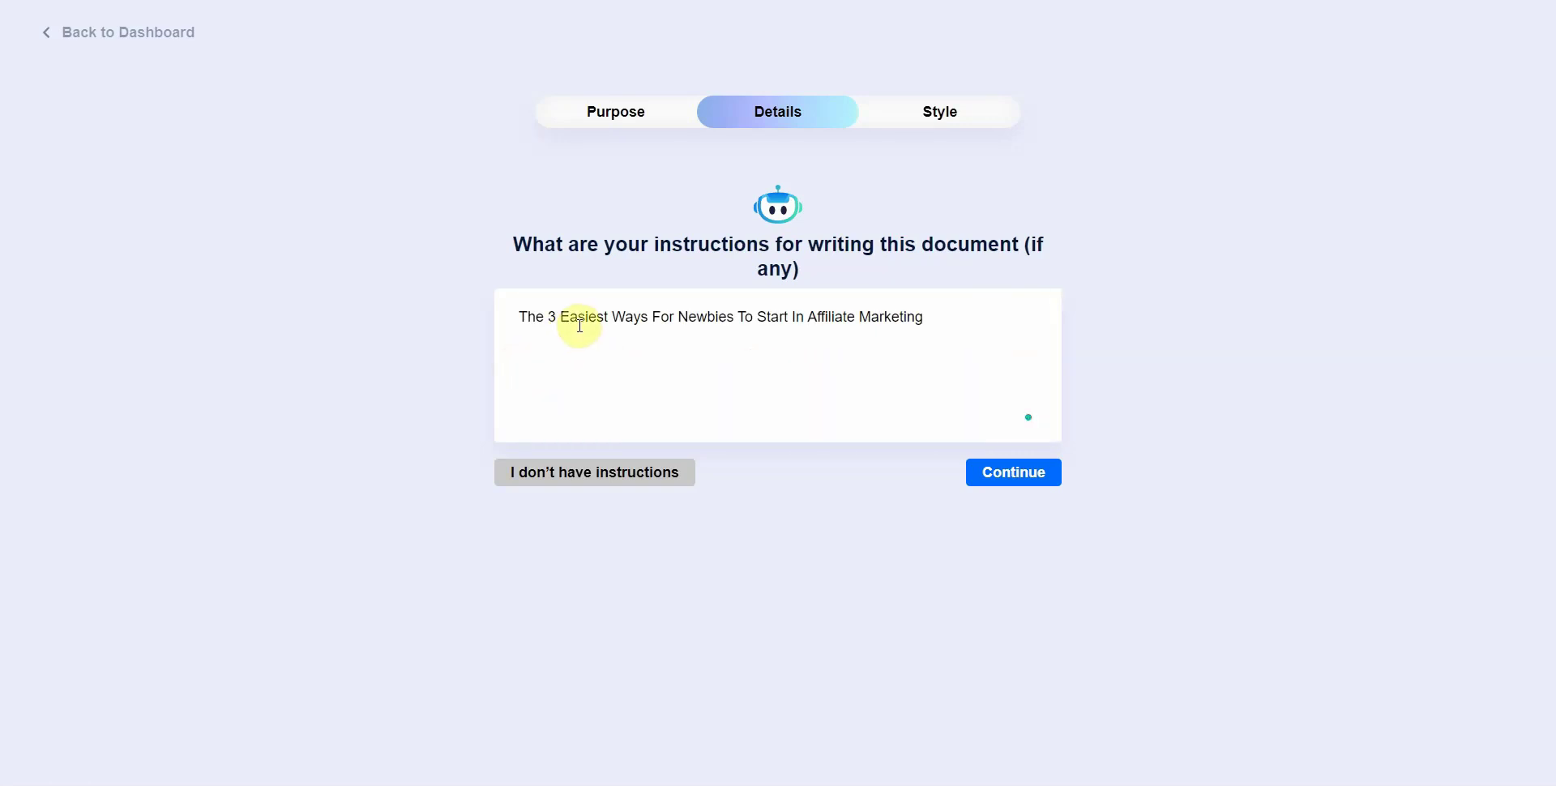
pyautogui.click(1005, 478)
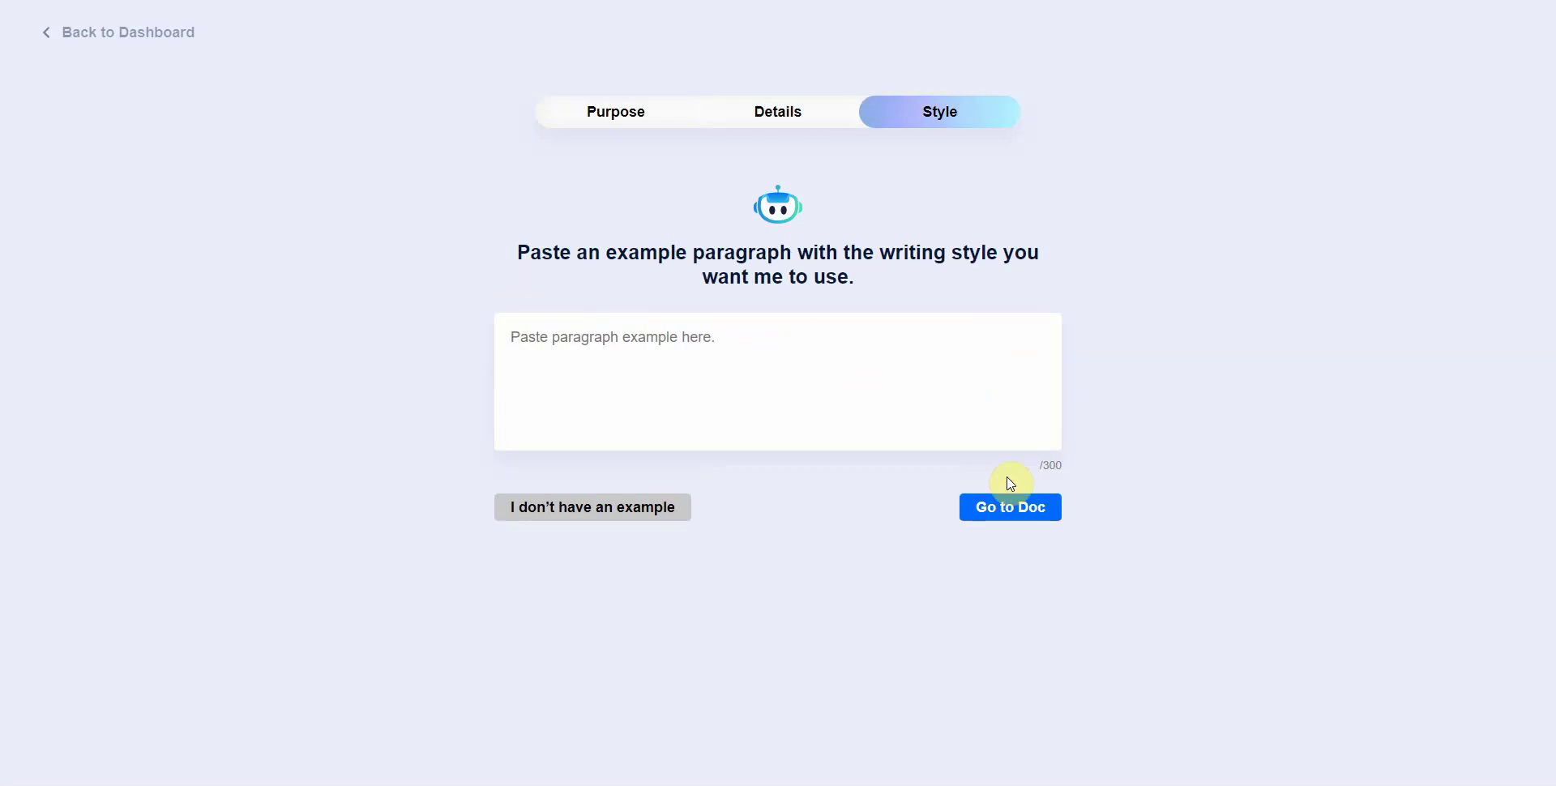
# - Paste the article's opening as the style example, remove the cut-off "As years p", and go to the document
pyautogui.click(533, 351)
pyautogui.hotkey('ctrl', 'v')
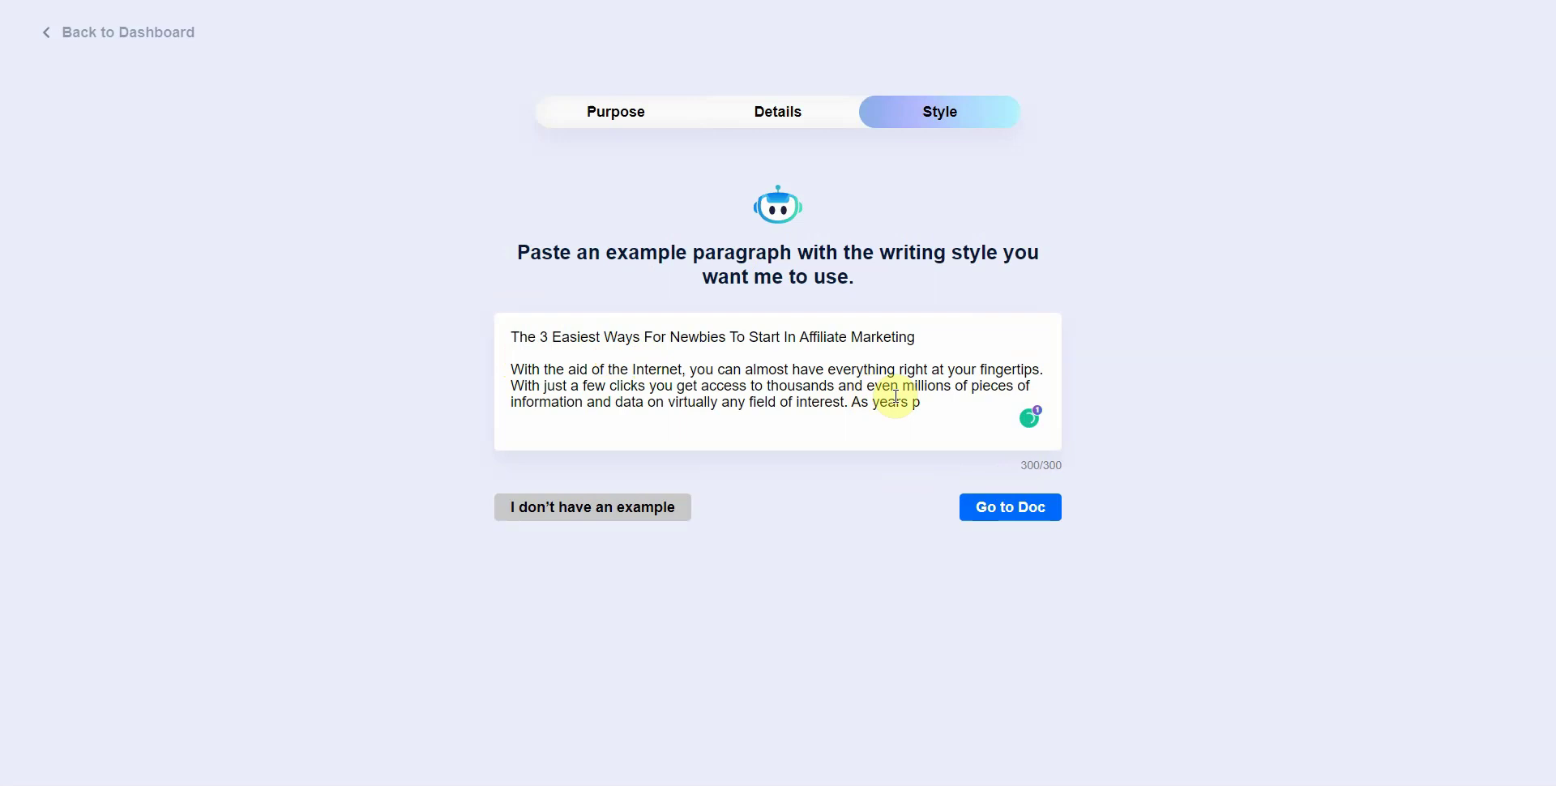
pyautogui.moveTo(923, 402); pyautogui.dragTo(850, 402)
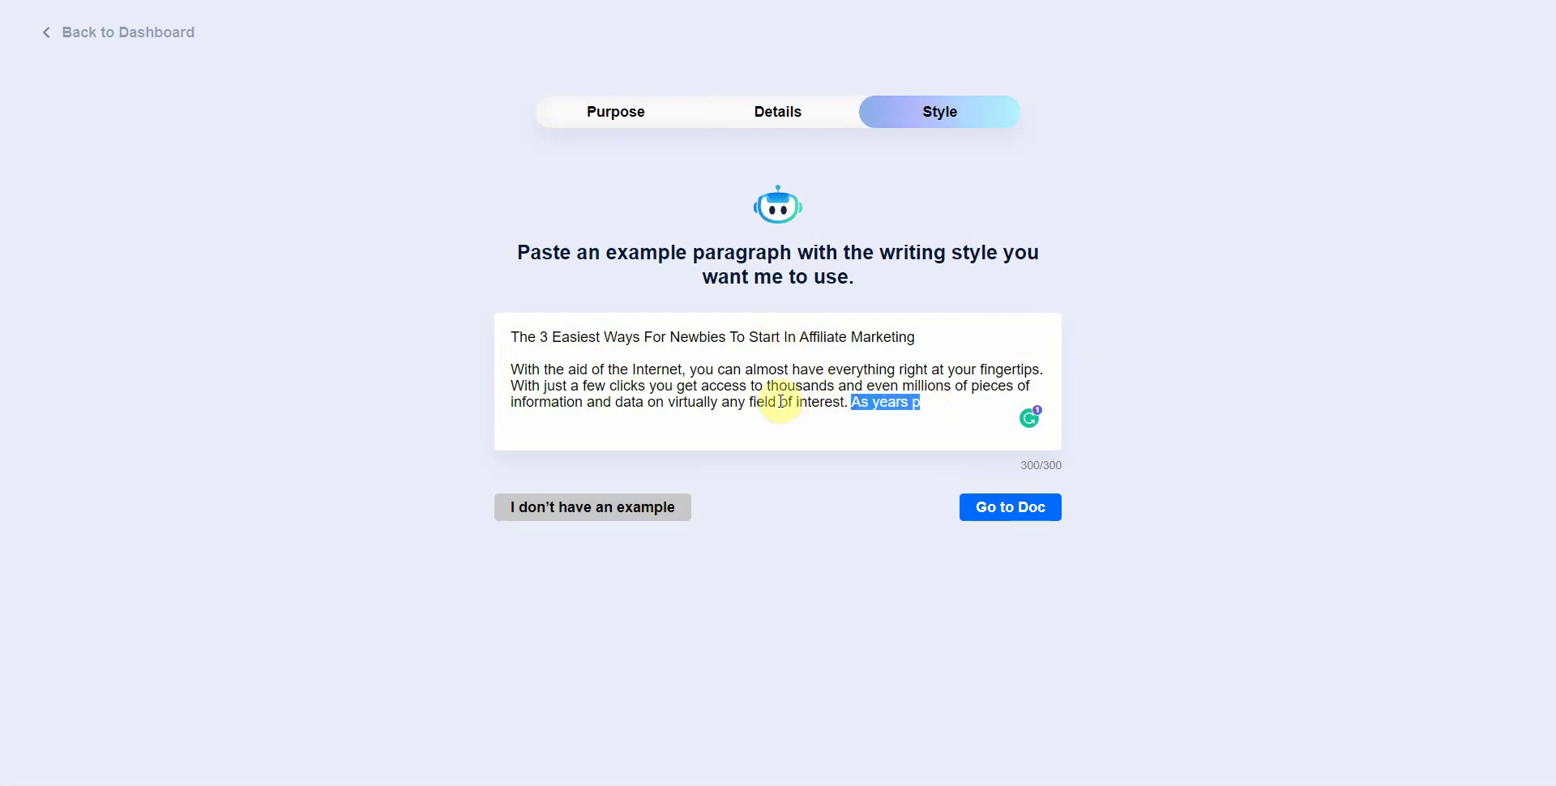
pyautogui.press('BackSpace')
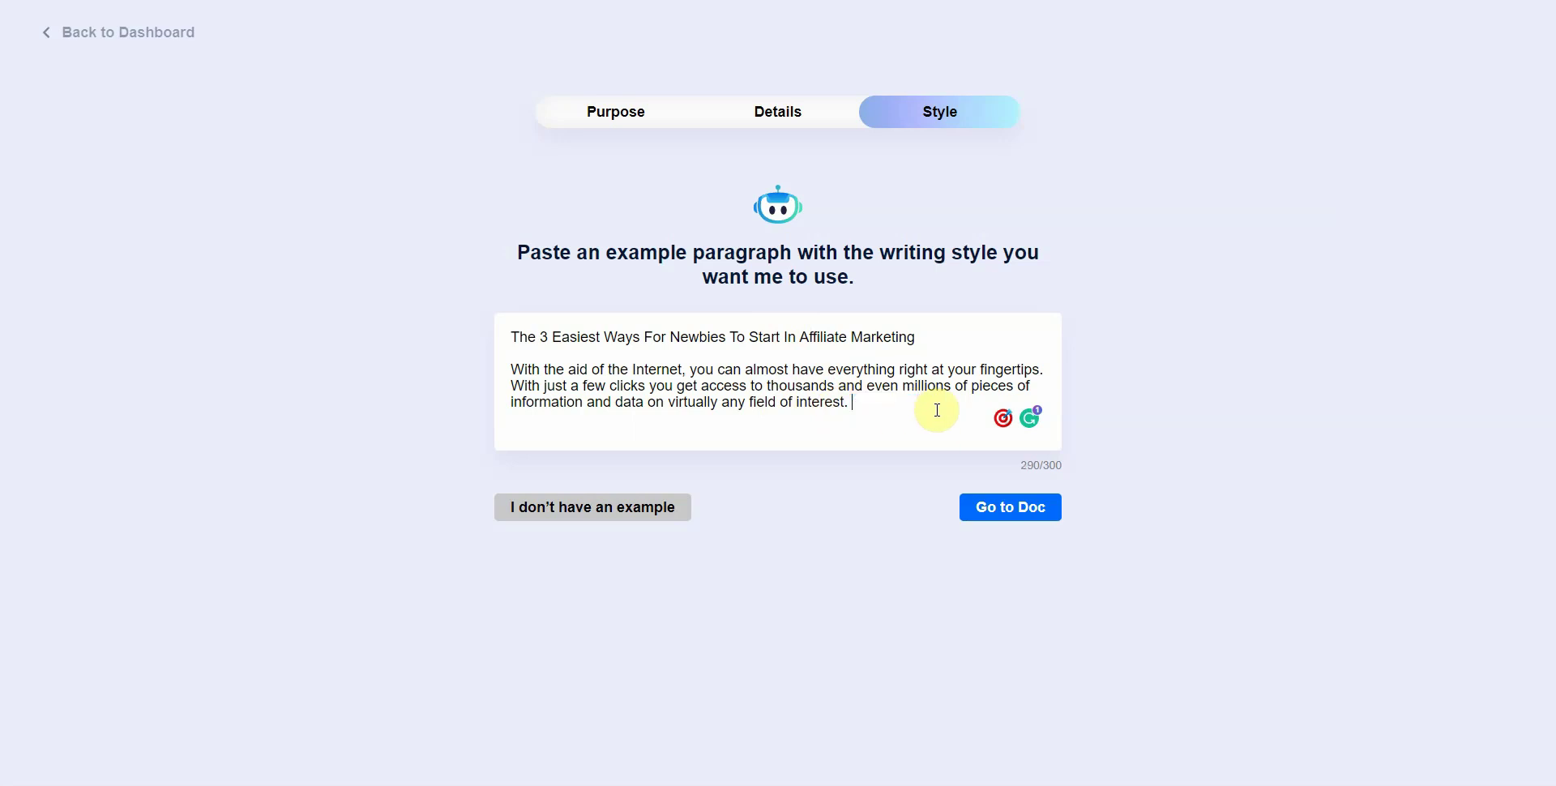
pyautogui.click(1001, 515)
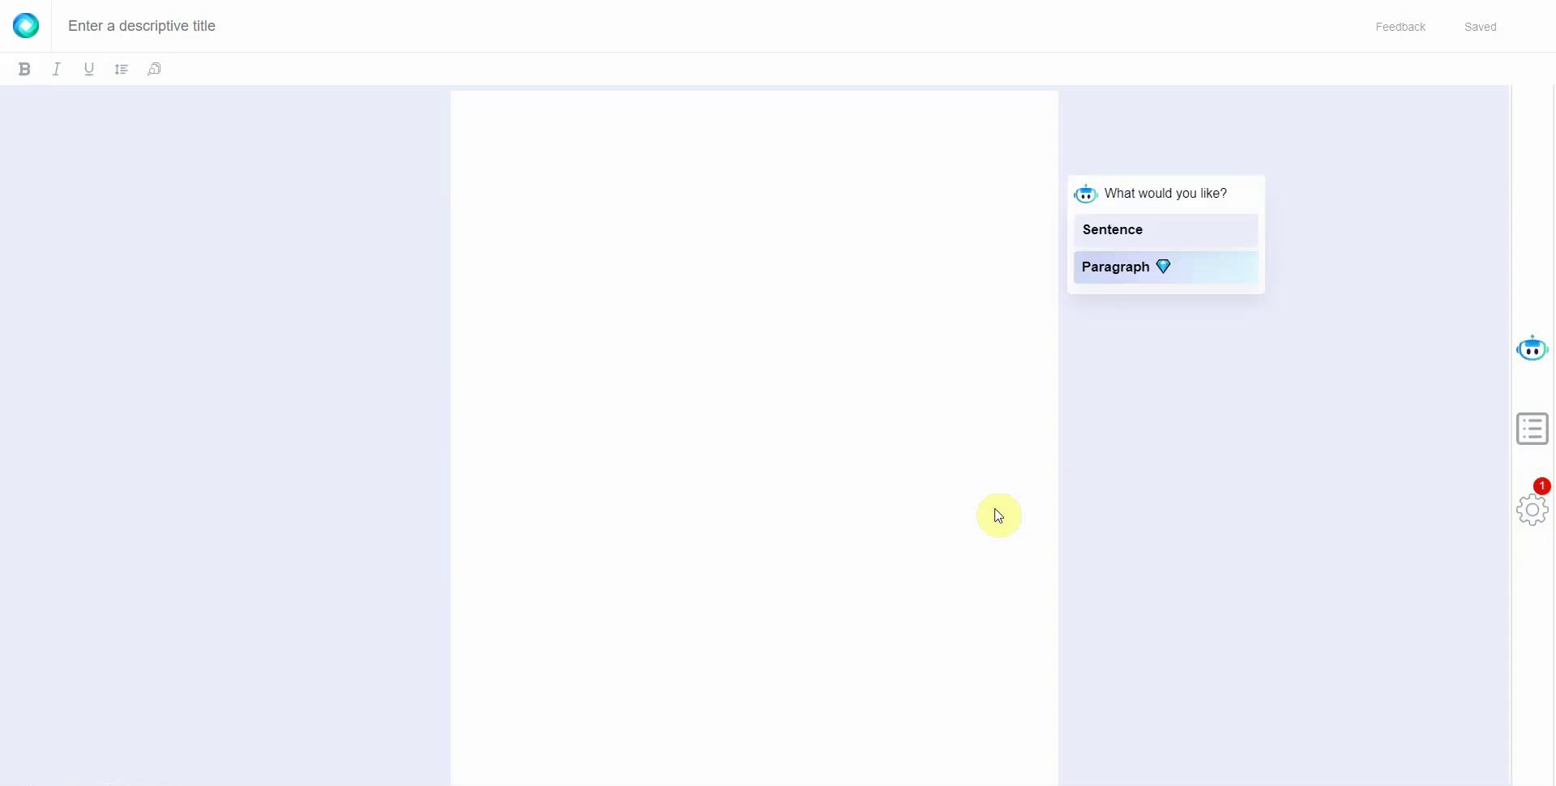
# - Paste the full copied article into the empty document and return to its beginning
pyautogui.click(519, 137)
pyautogui.hotkey('ctrl', 'v')
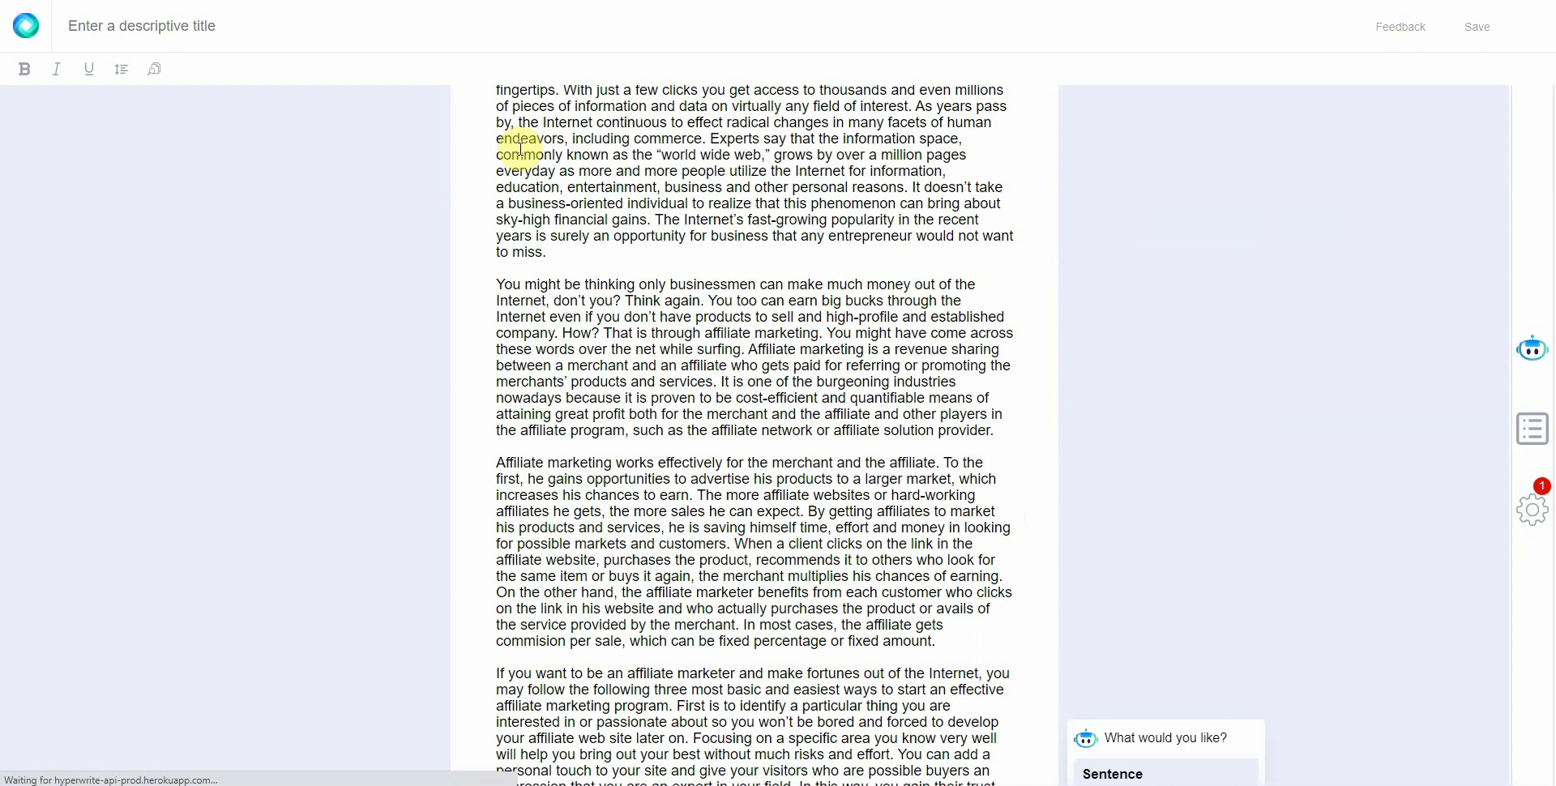
pyautogui.scroll(1, 688, 427)
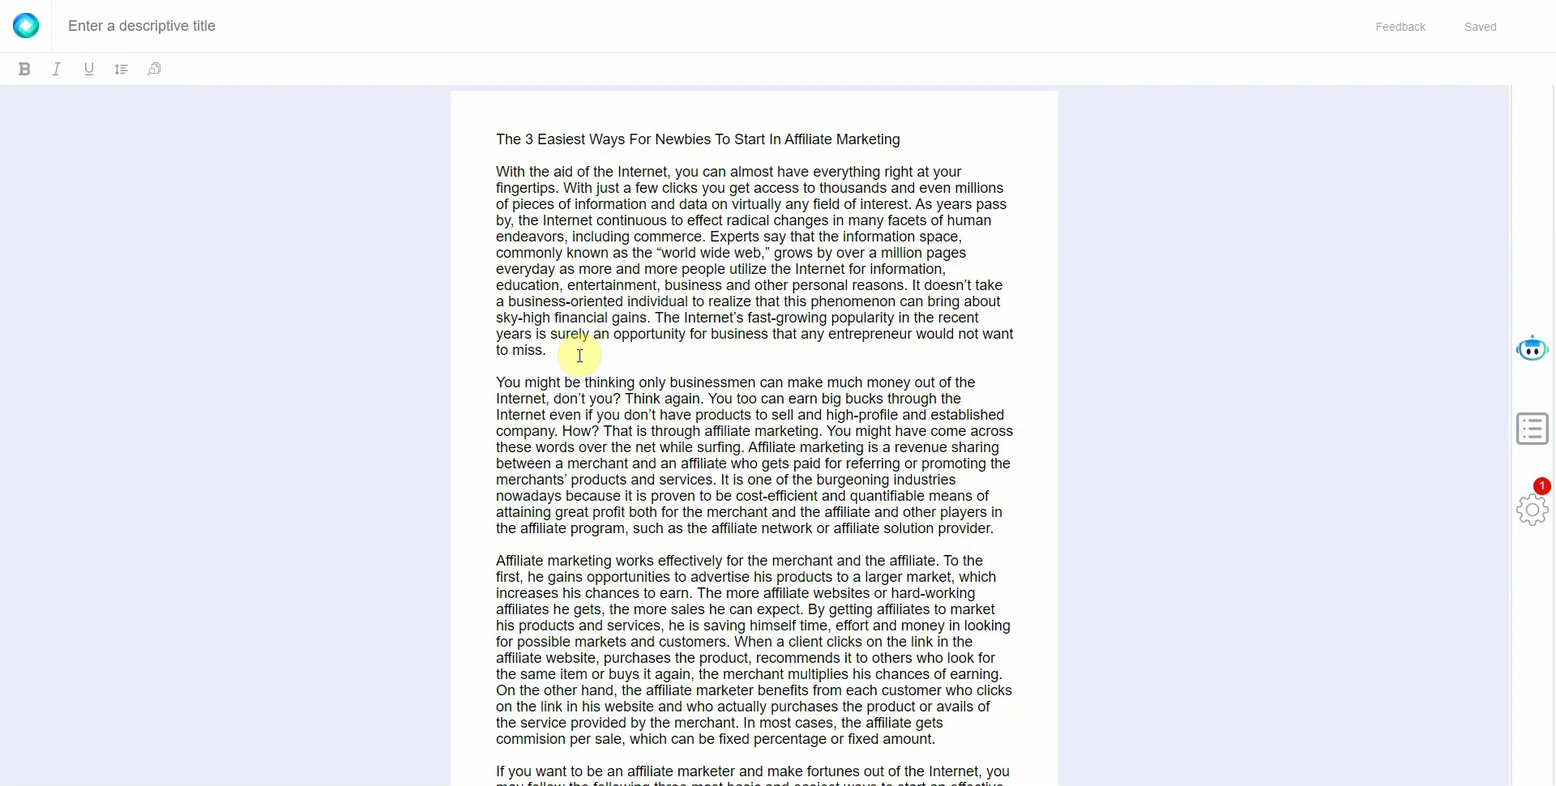
# - Copy the first body paragraph, "With the aid of the Internet", and open the AI paragraph writer
pyautogui.moveTo(579, 355); pyautogui.dragTo(477, 188)
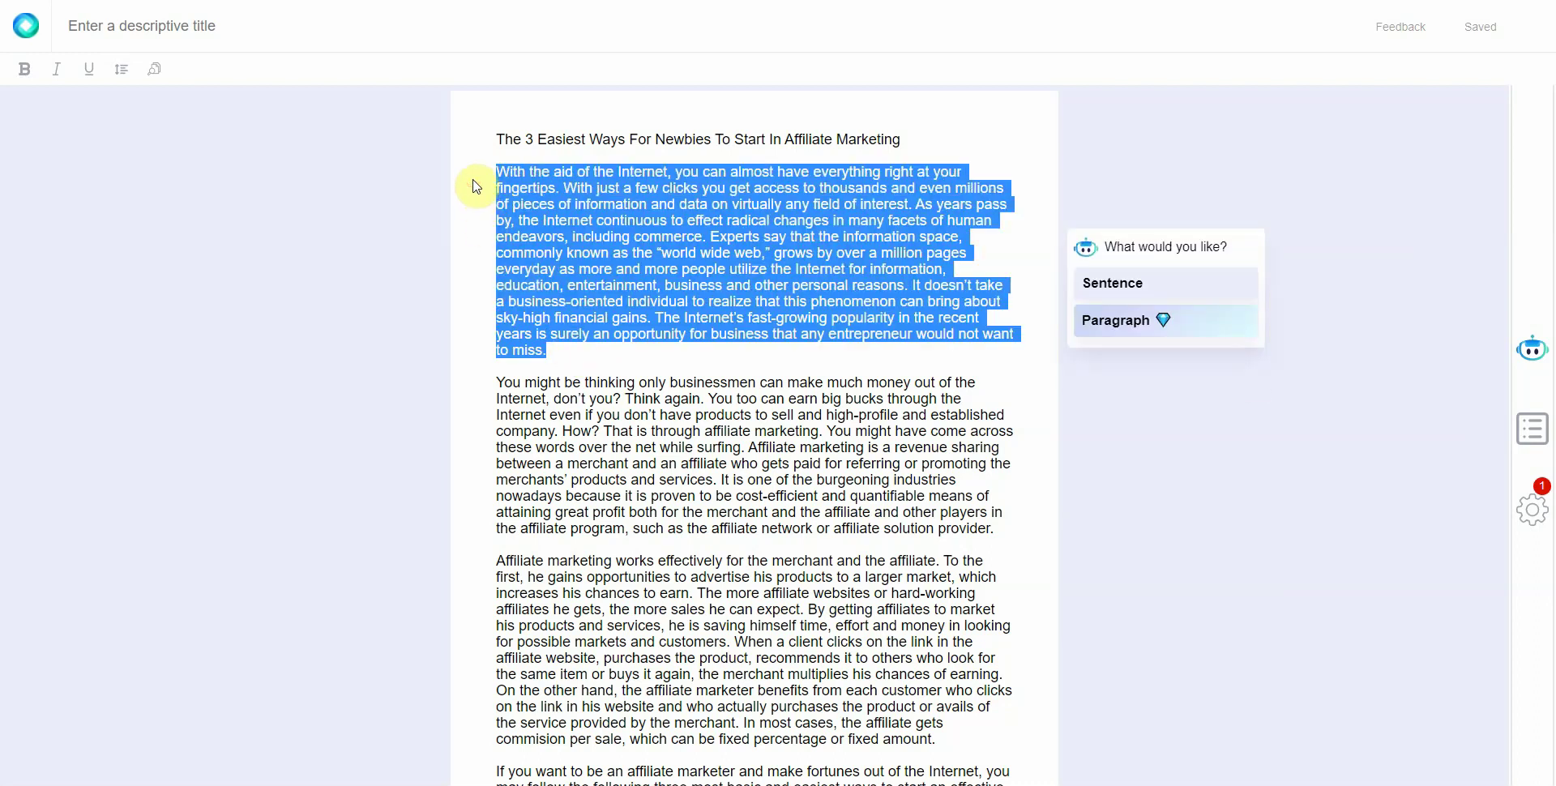
pyautogui.rightClick(644, 243)
pyautogui.click(683, 296)
pyautogui.click(1112, 328)
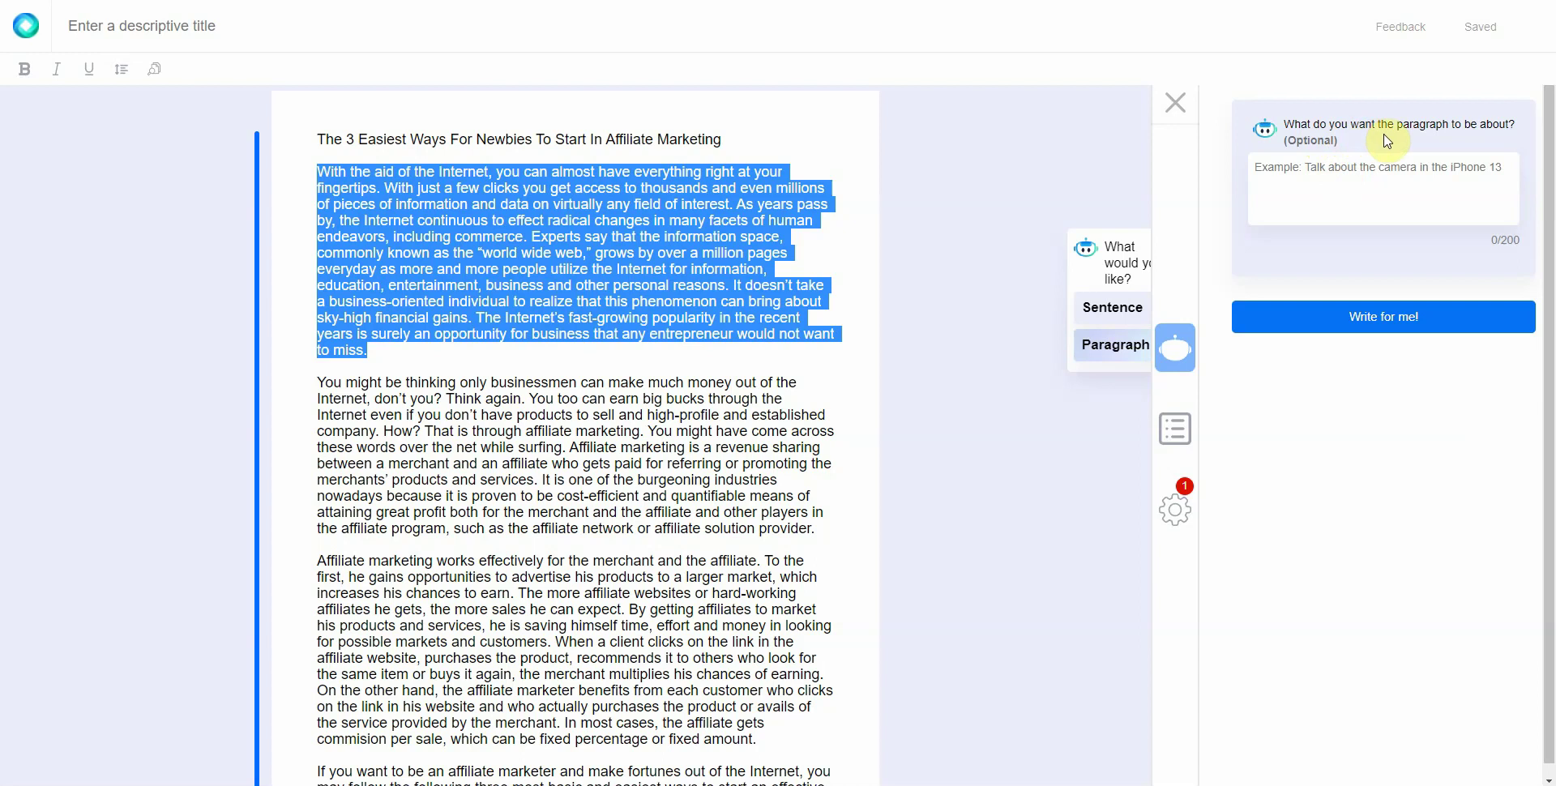
# - Paste the copied paragraph as the topic, generate paragraph suggestions, and generate a fresh set after checking them
pyautogui.click(1325, 174)
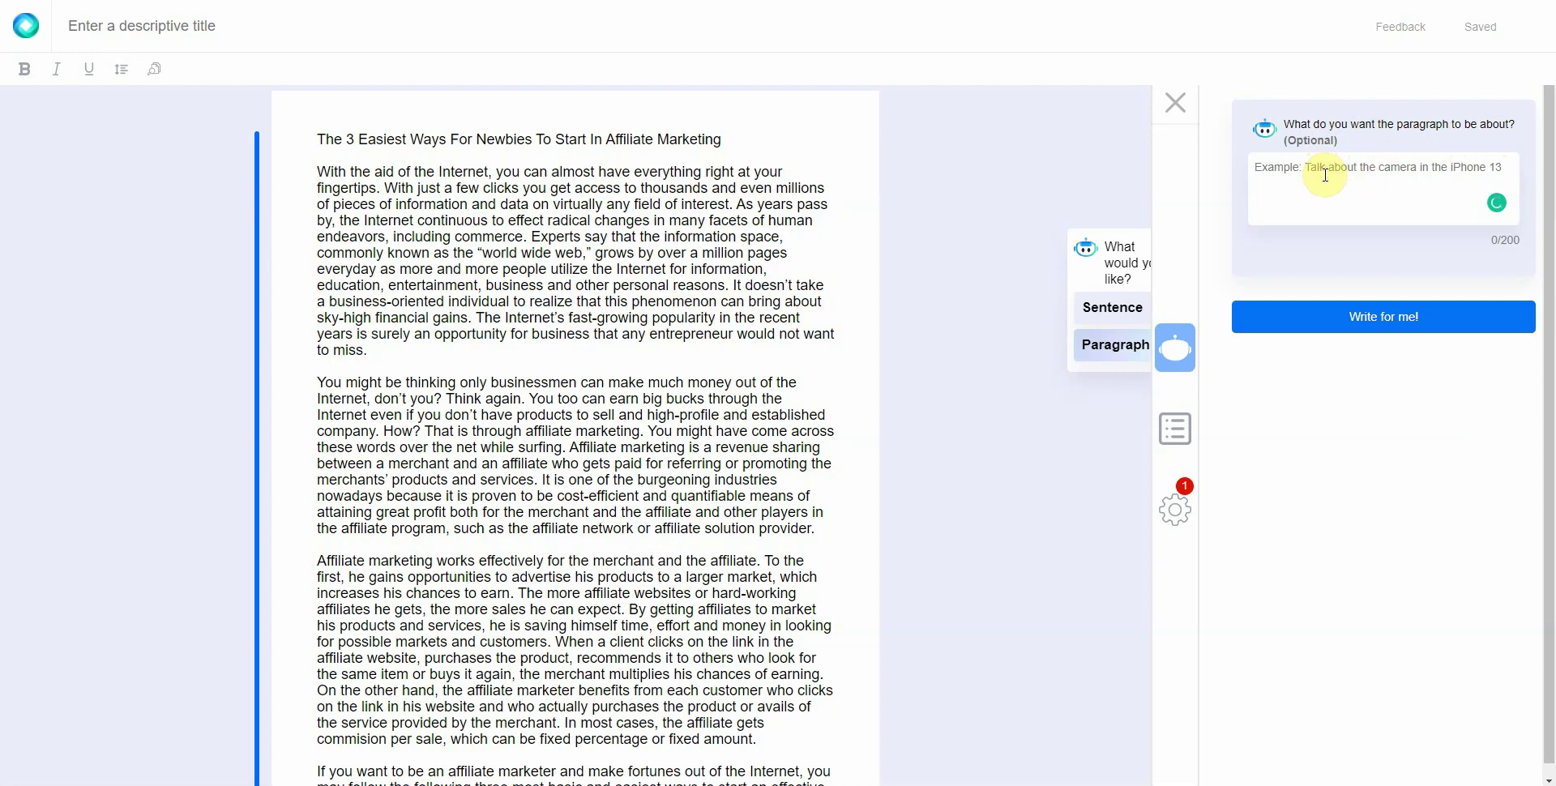
pyautogui.hotkey('ctrl', 'v')
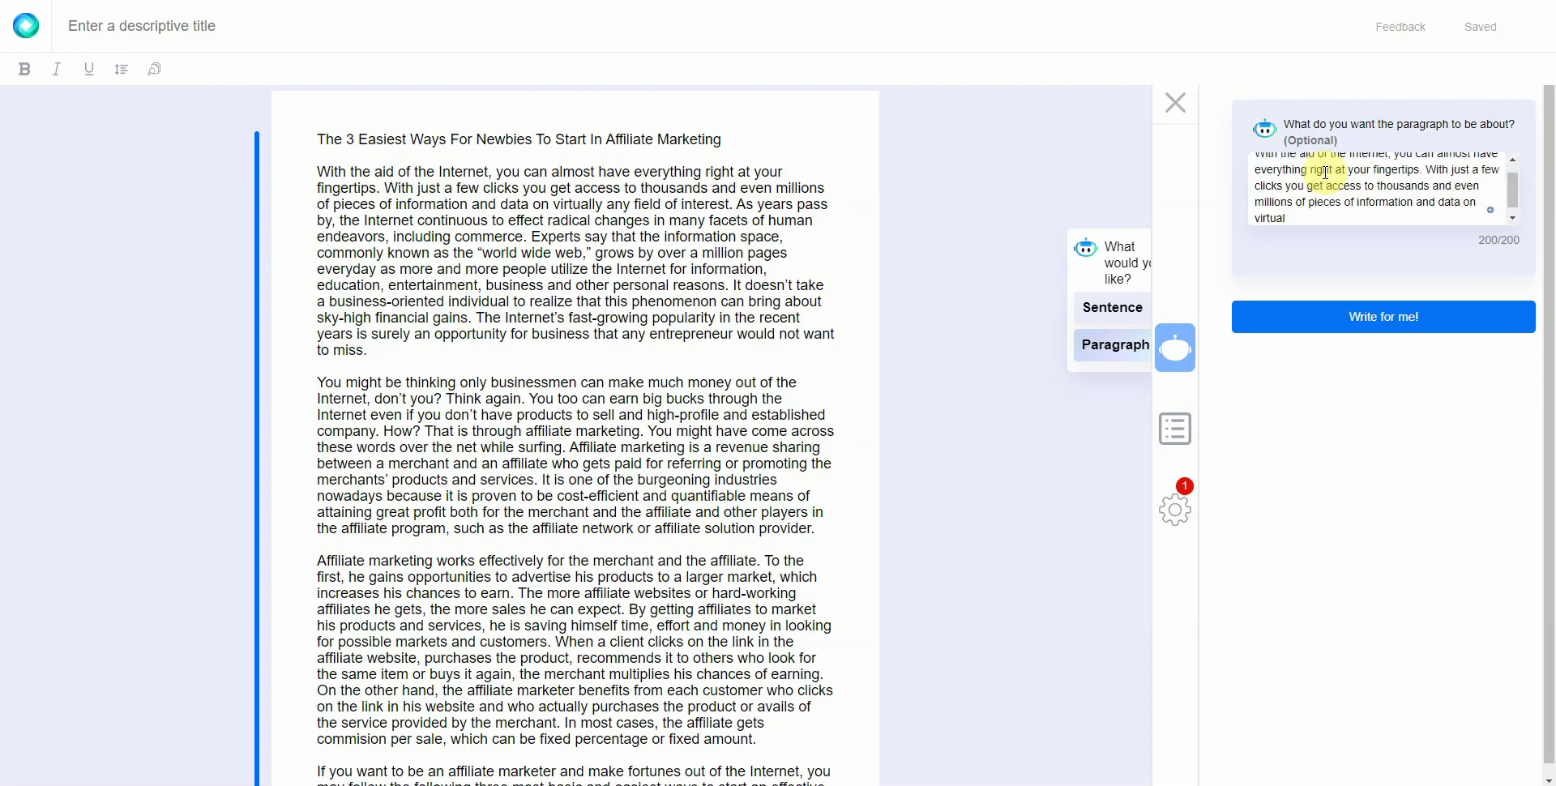
pyautogui.click(1355, 317)
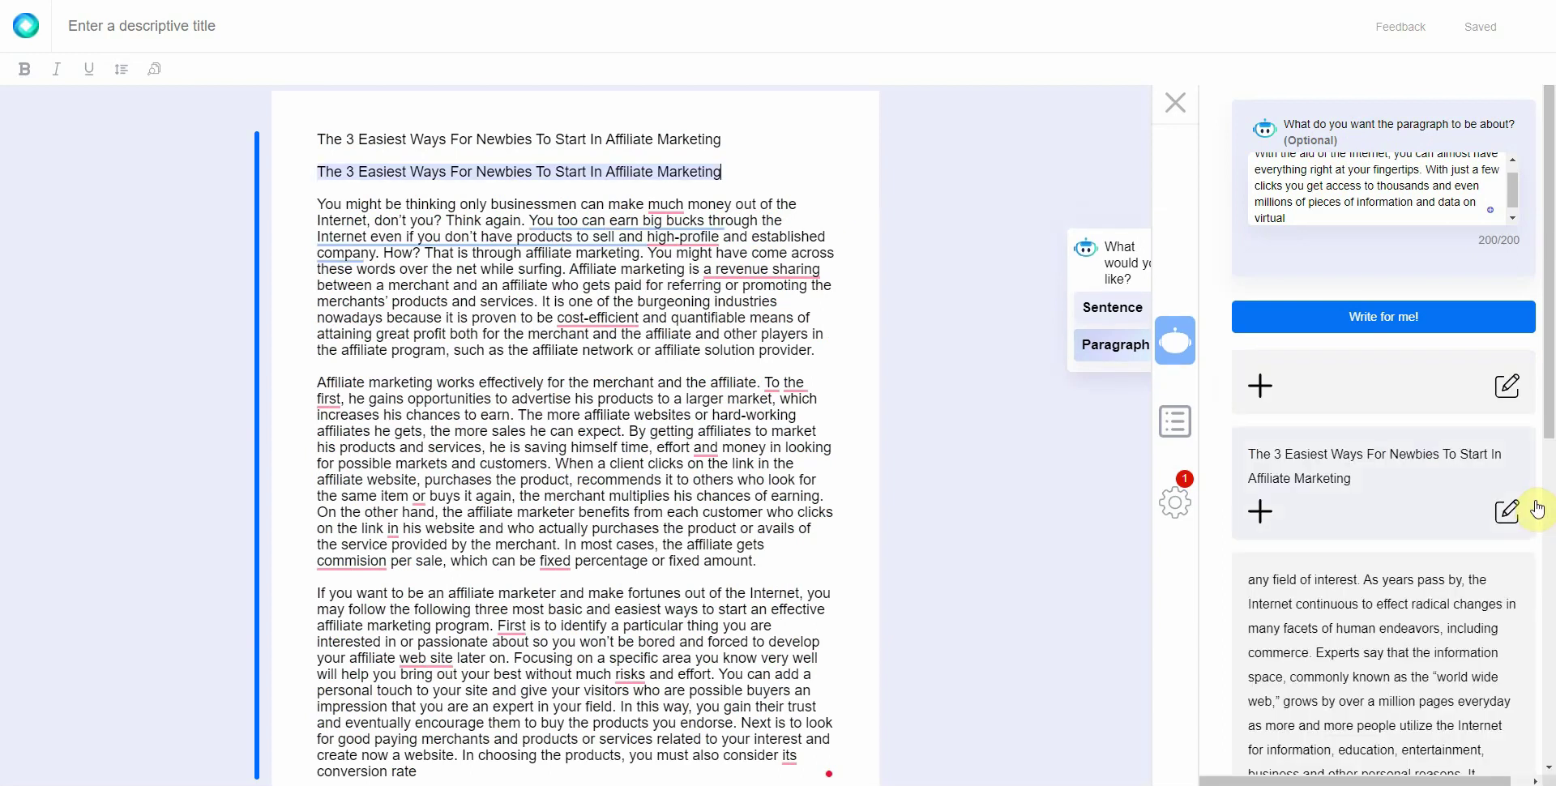
pyautogui.moveTo(1550, 350); pyautogui.dragTo(1549, 390)
pyautogui.click(1399, 313)
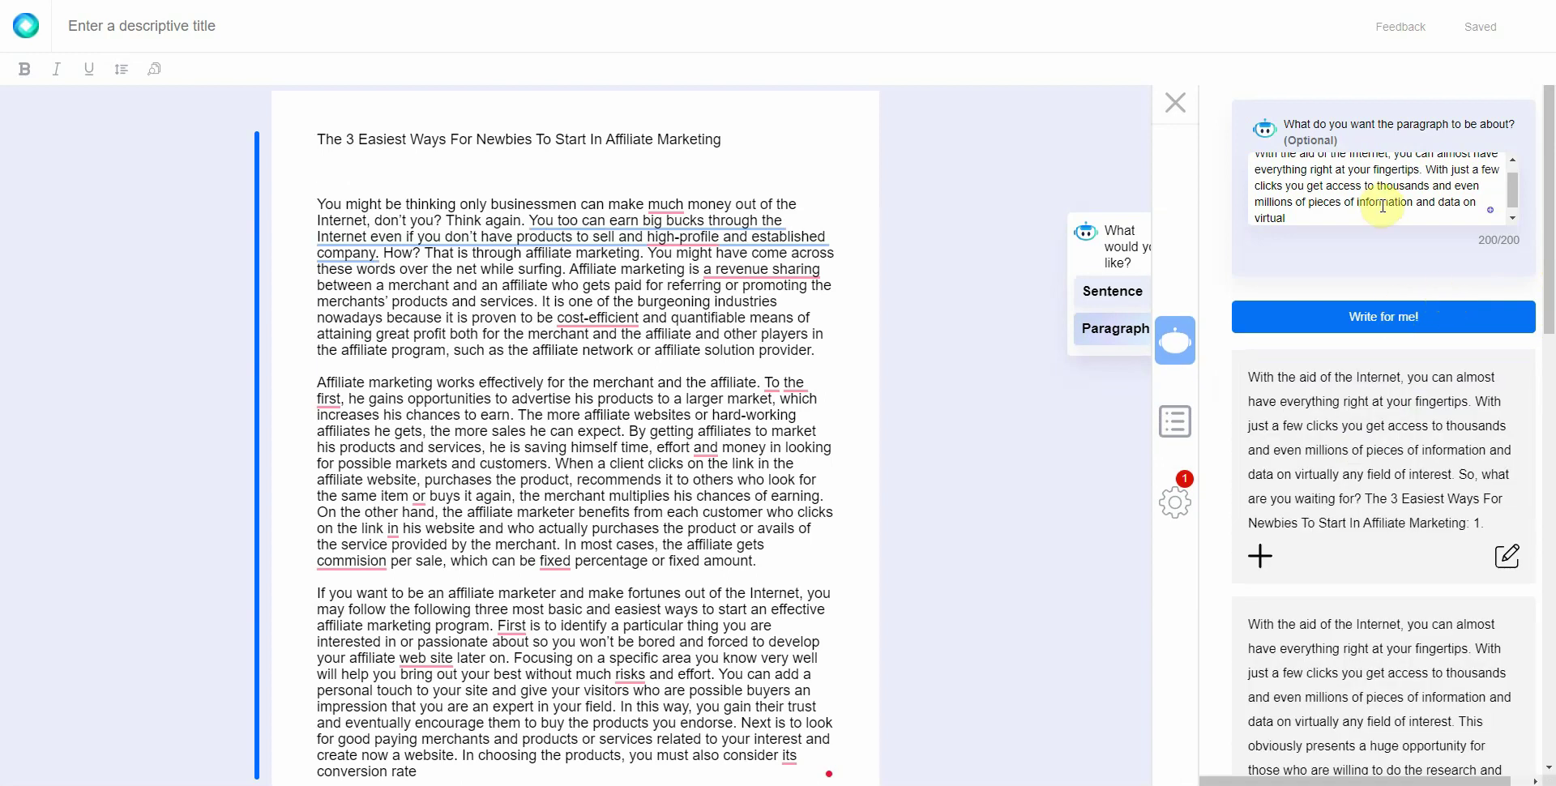
# - Try the first suggestion, ending "So, what are you waiting for?" and the article title, as the opening paragraph, and remove it again
pyautogui.moveTo(1550, 196); pyautogui.dragTo(1551, 244)
pyautogui.click(1424, 275)
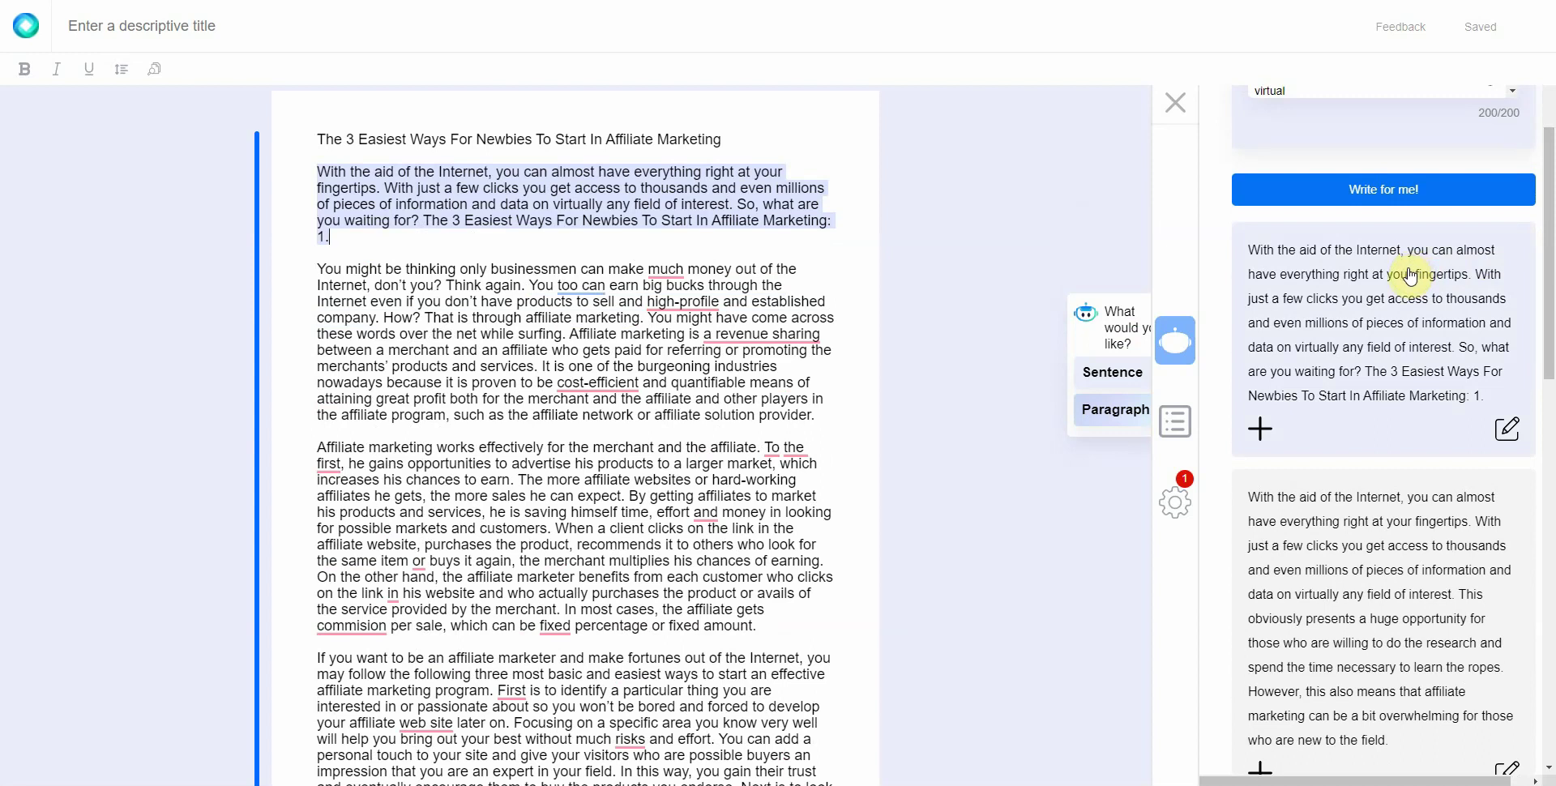
pyautogui.click(1425, 308)
pyautogui.press('BackSpace')
# - Insert the suggestion containing "This obviously presents a huge opportunity" as the first body paragraph
pyautogui.scroll(-2, 1548, 356)
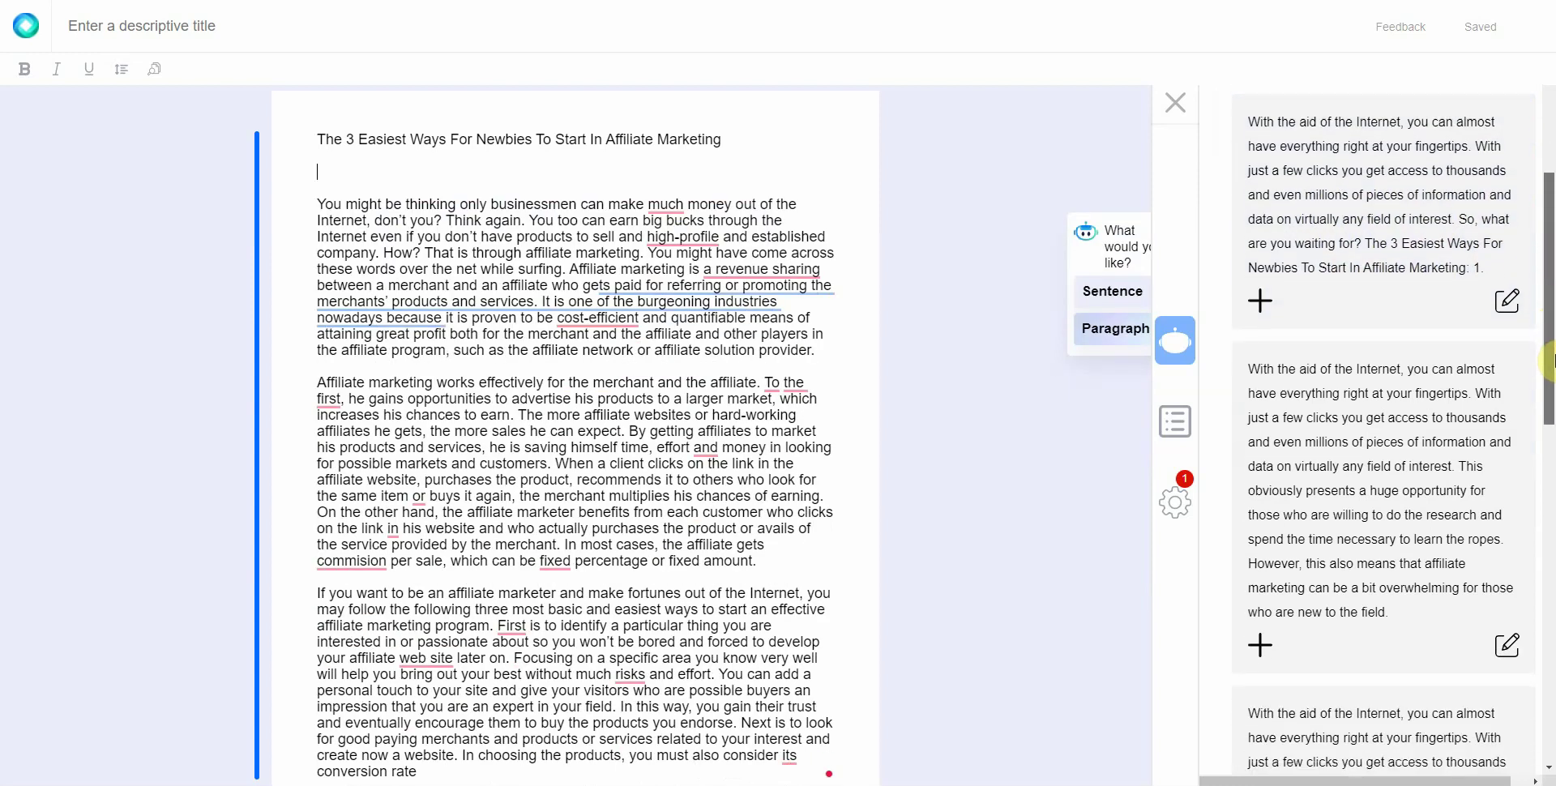
pyautogui.moveTo(1550, 360); pyautogui.dragTo(1550, 517)
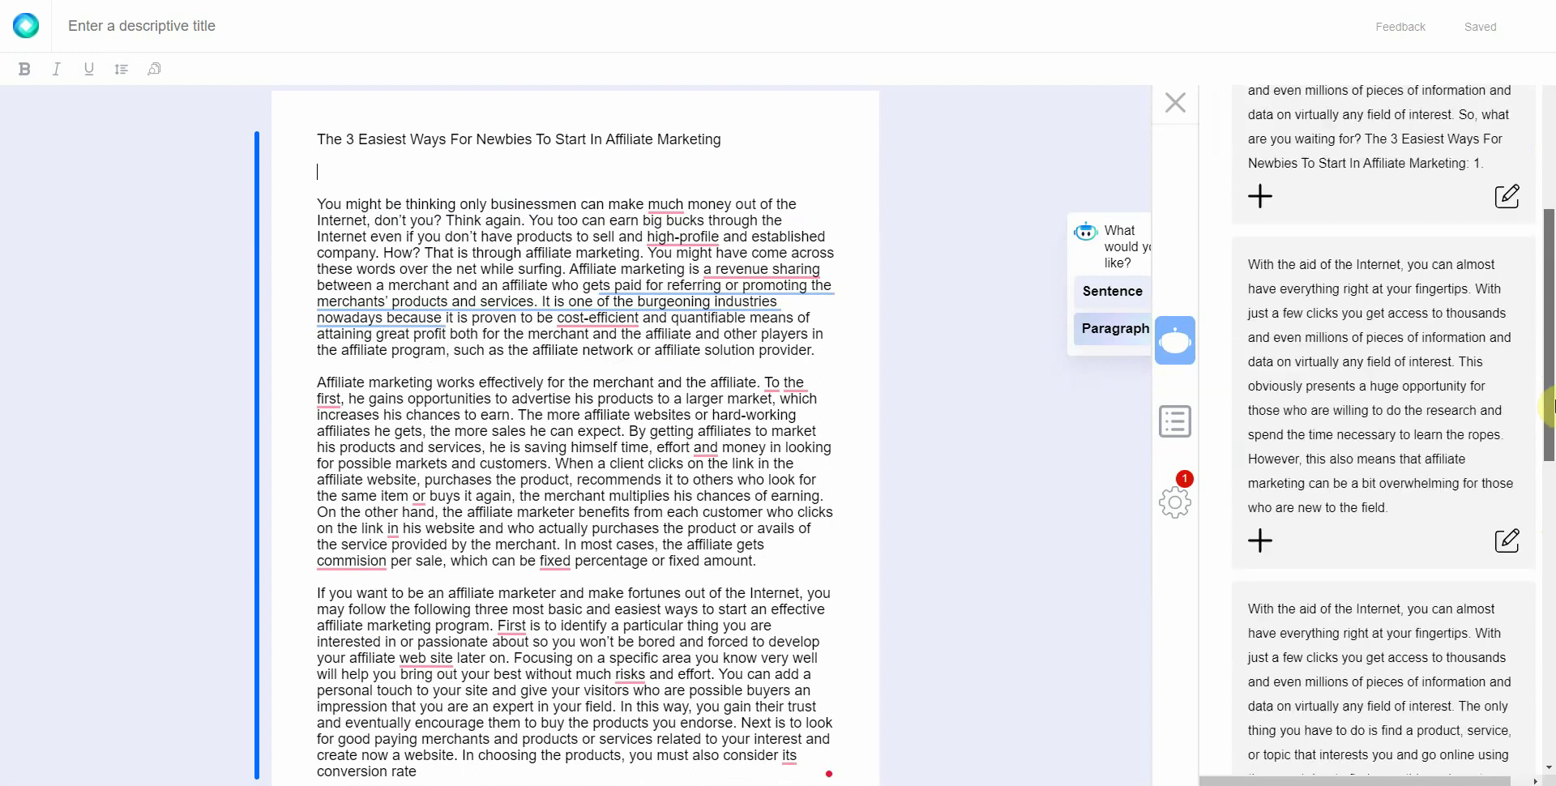
pyautogui.click(1473, 389)
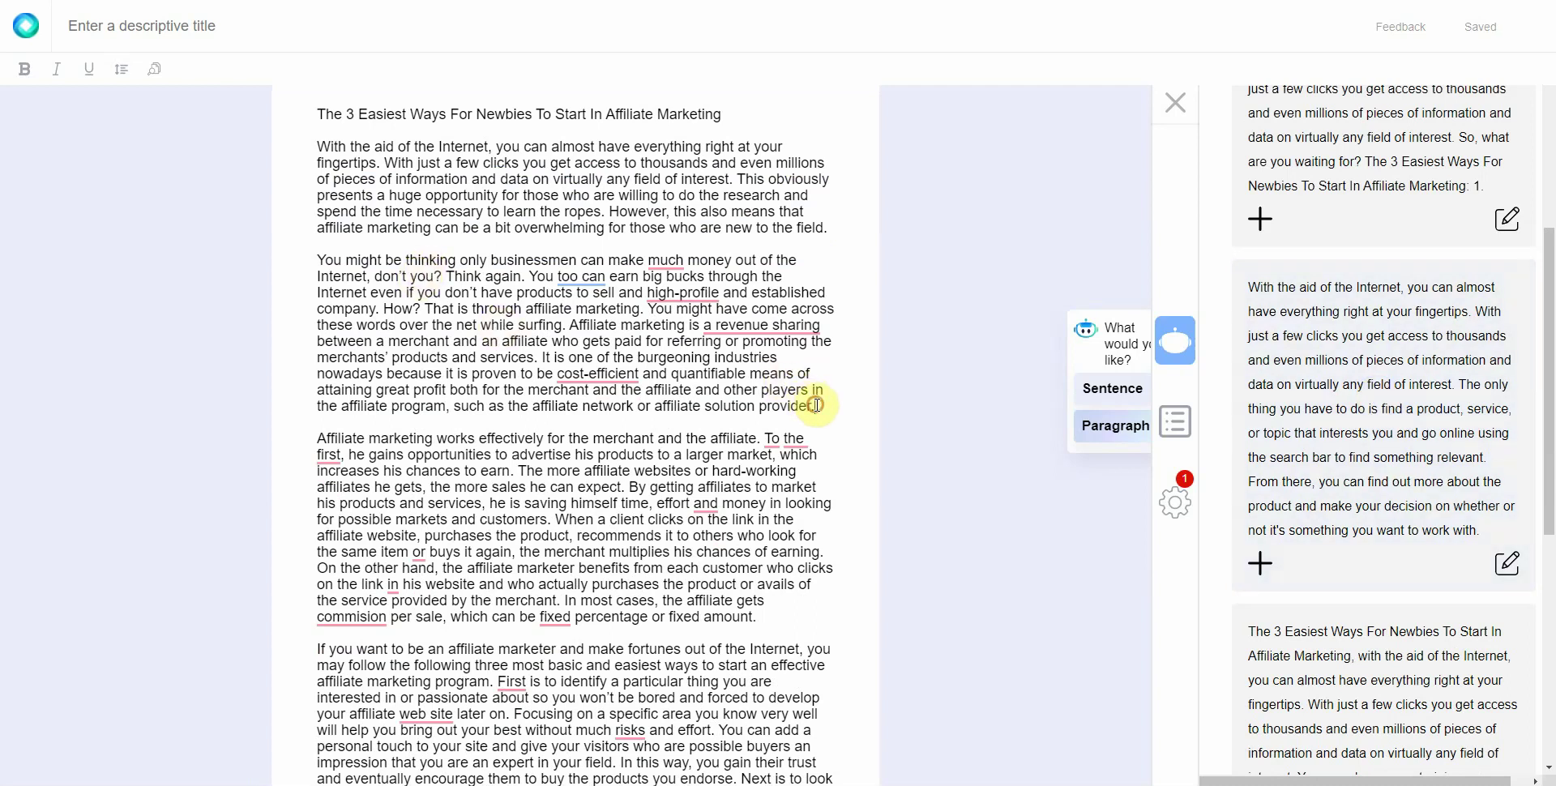
# - Take the paragraph starting "You might be thinking only businessmen" out of the document and generate suggestions with it as the topic
pyautogui.moveTo(816, 406); pyautogui.dragTo(318, 264)
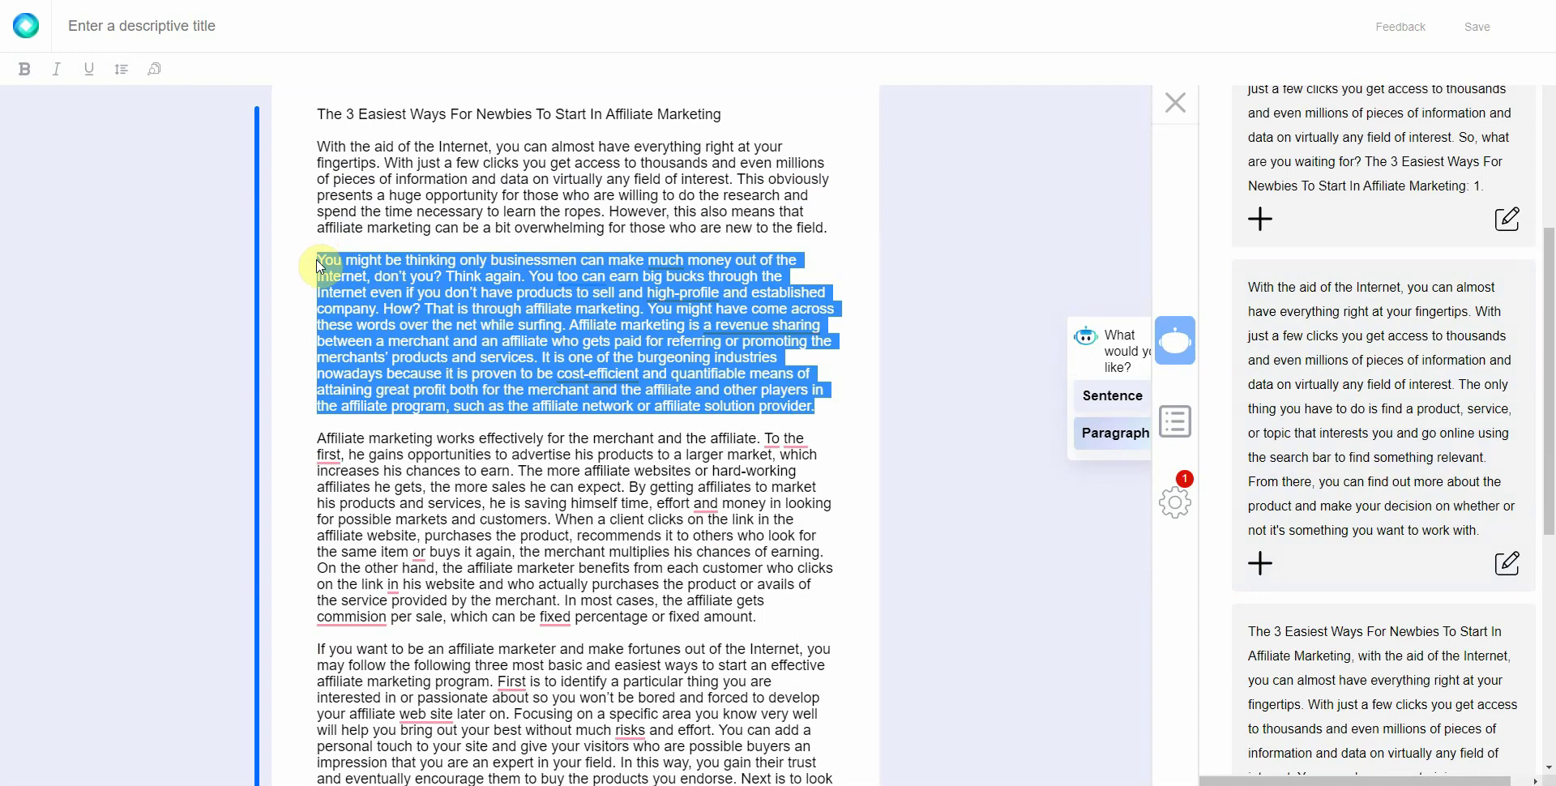
pyautogui.press('BackSpace')
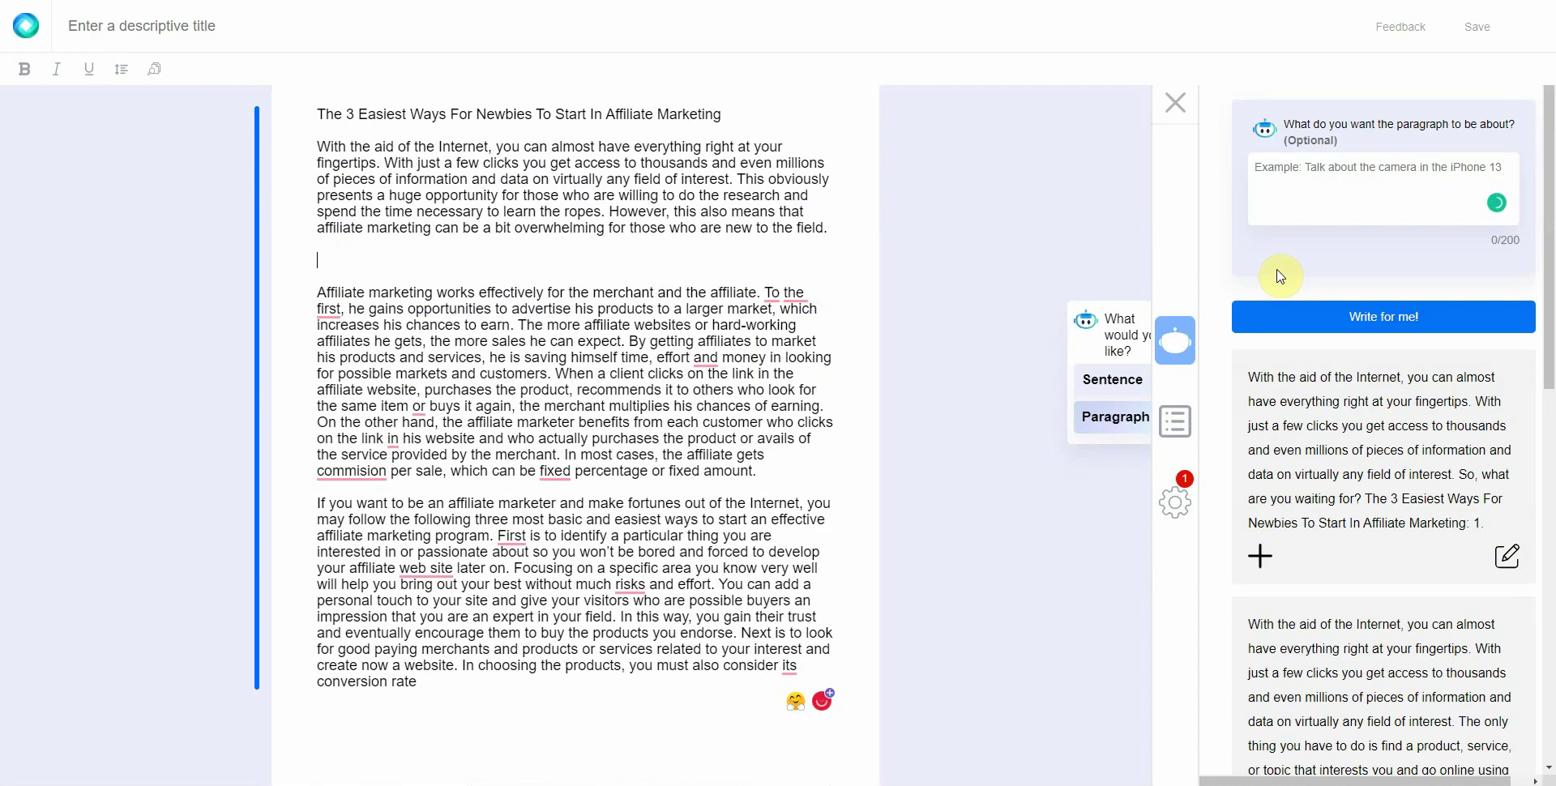
pyautogui.click(1324, 179)
pyautogui.write("You might be thinking only businessmen can make much money out of the Internet, don't you? Think again. You too can earn big bucks through the Internet even if you don't have products to sell and high")
pyautogui.click(1352, 316)
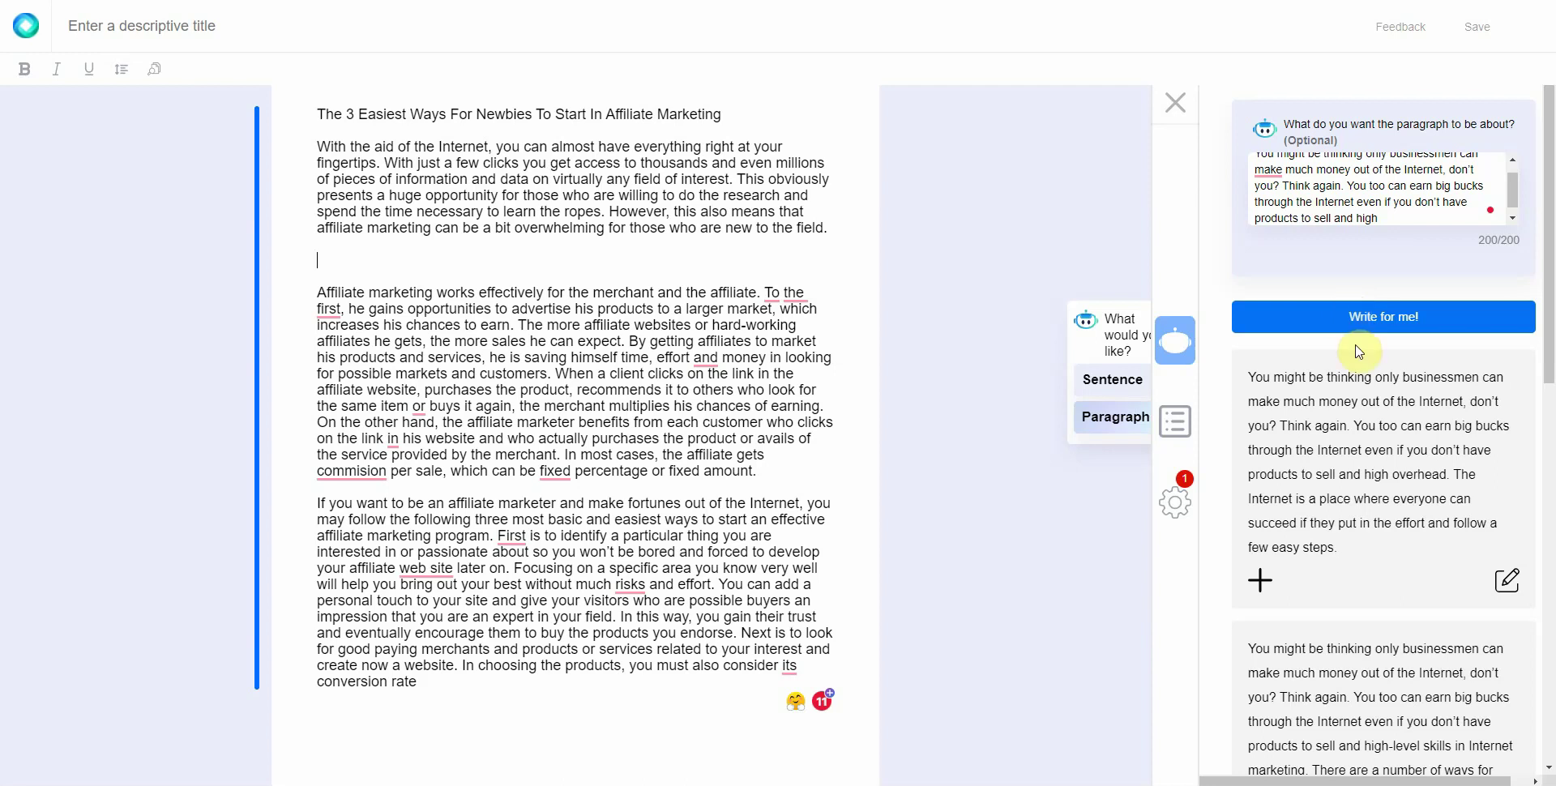
# - Insert the suggestion ending "if they put in the effort and follow a few easy steps" as the second body paragraph
pyautogui.click(1347, 369)
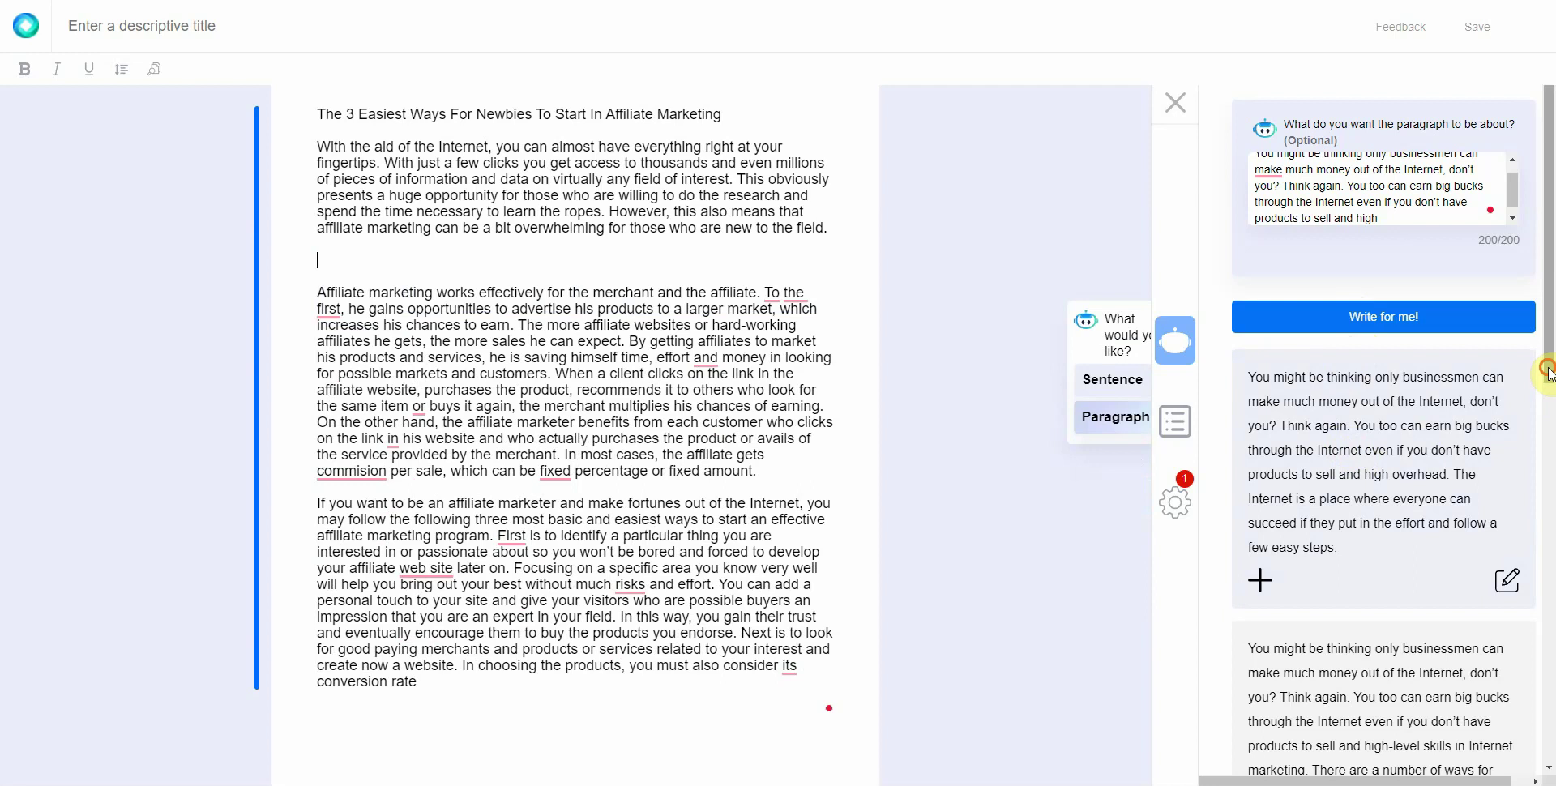
pyautogui.moveTo(1549, 175); pyautogui.dragTo(1543, 750)
pyautogui.scroll(10, 1399, 364)
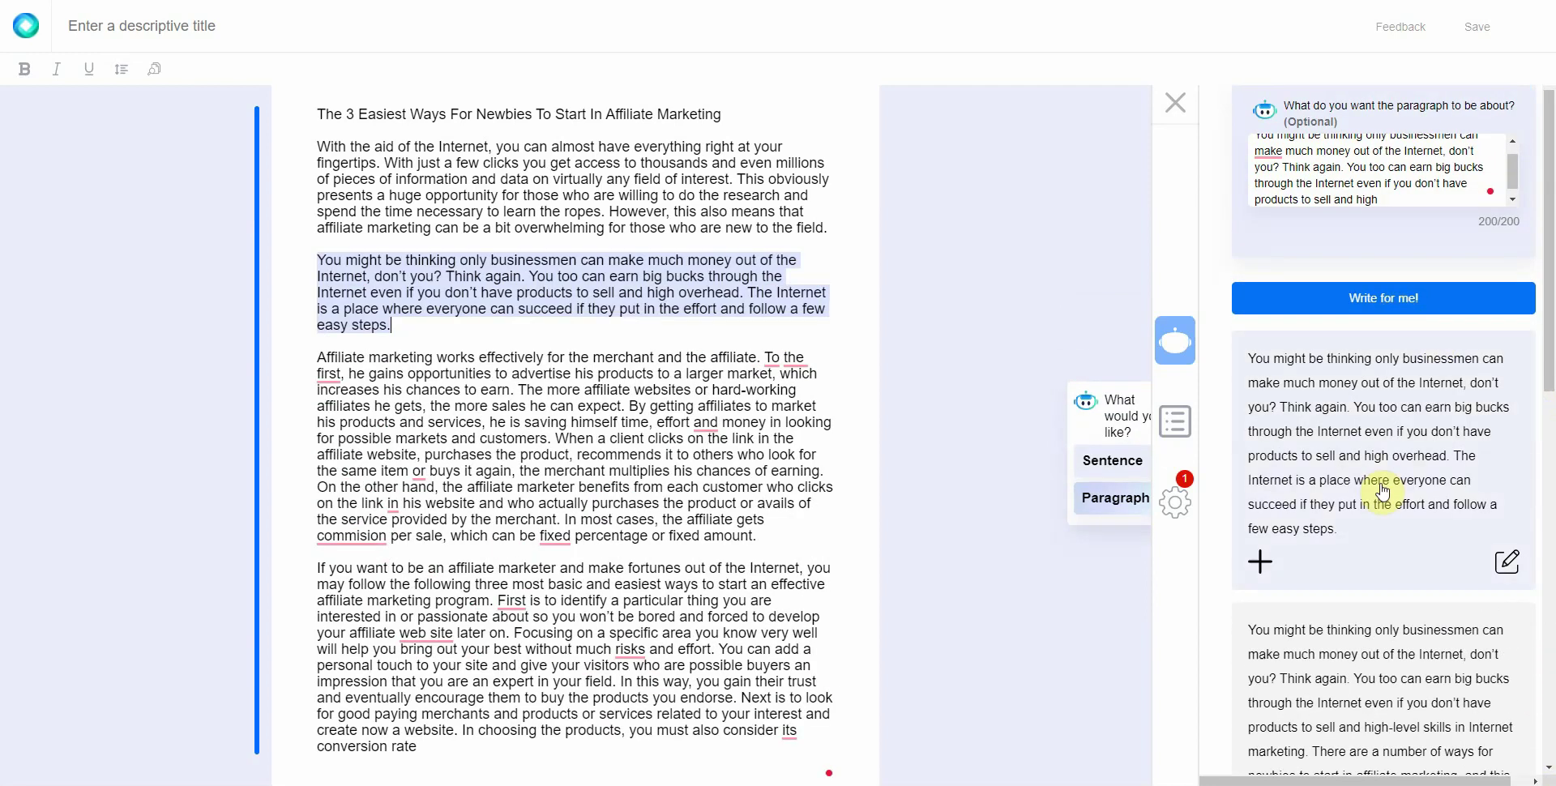
pyautogui.click(1381, 492)
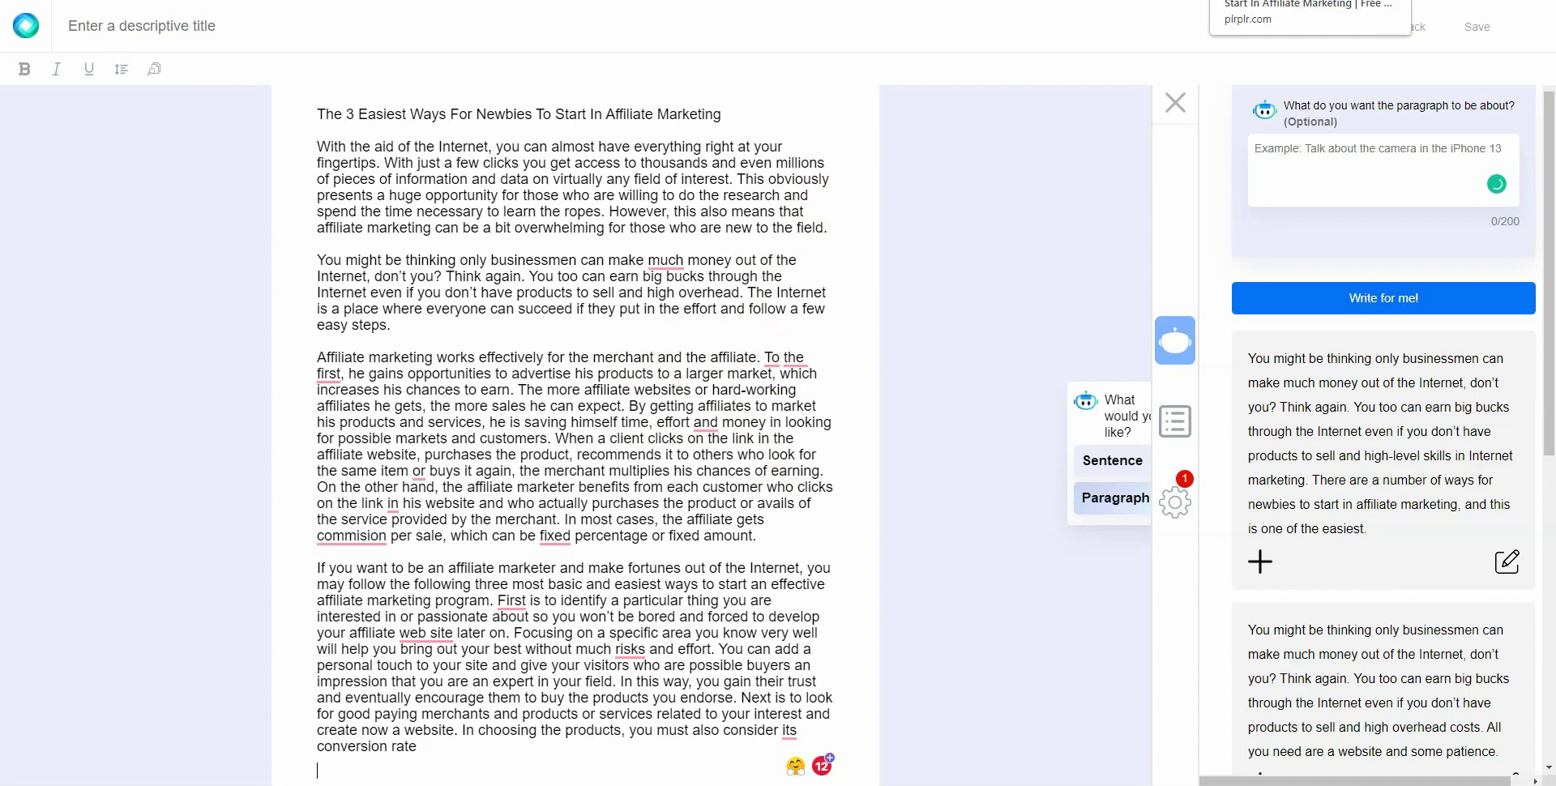
# - Switch to the Free PLR Article Directory page and copy the article's first body paragraph, starting "With the aid of the Internet"
pyautogui.click(1265, 1)
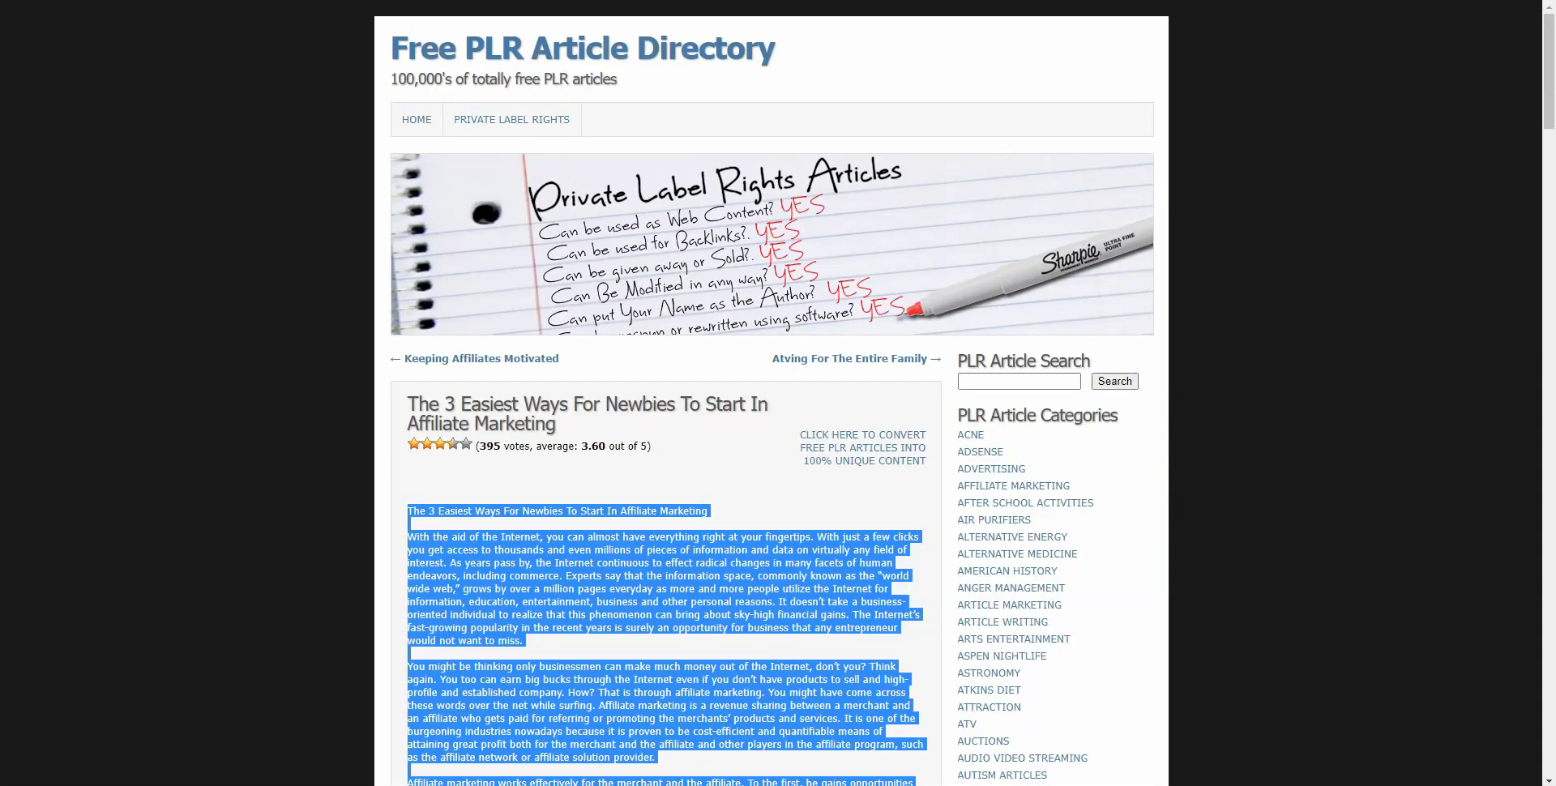
pyautogui.click(692, 522)
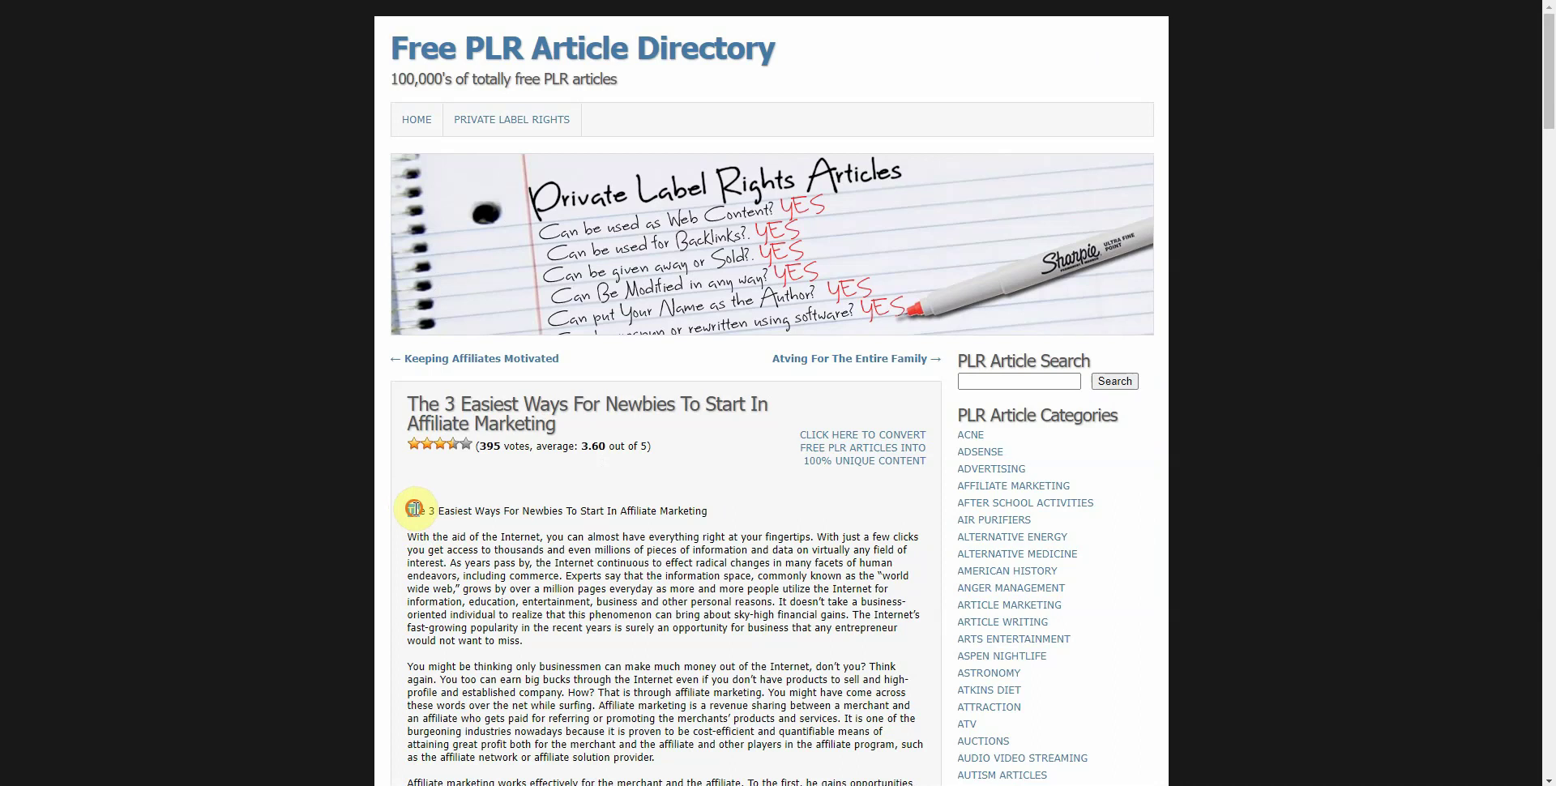
pyautogui.moveTo(409, 537); pyautogui.dragTo(524, 640)
pyautogui.hotkey('ctrl', 'c')
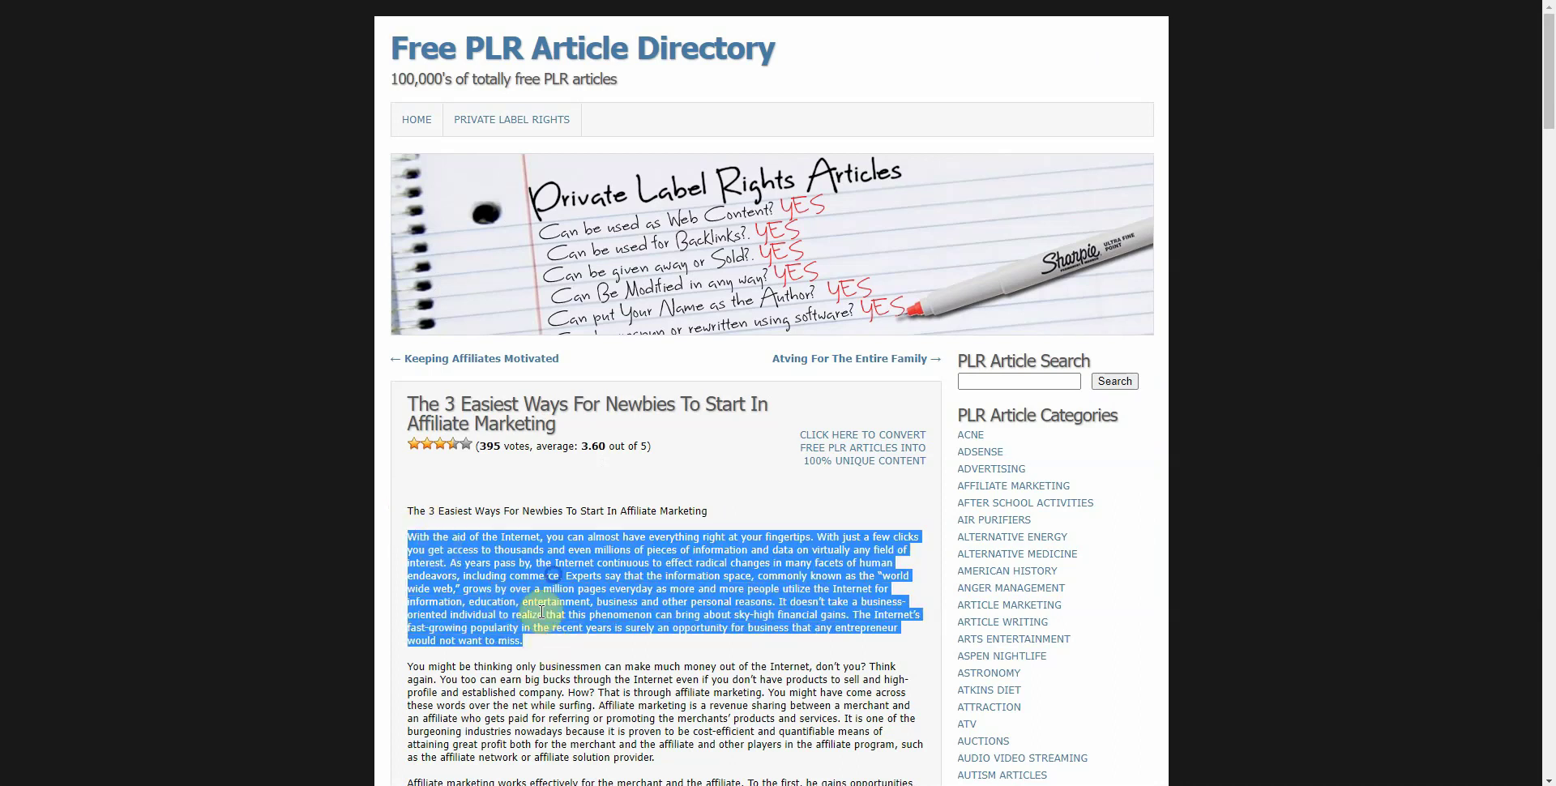
pyautogui.rightClick(554, 561)
pyautogui.click(608, 584)
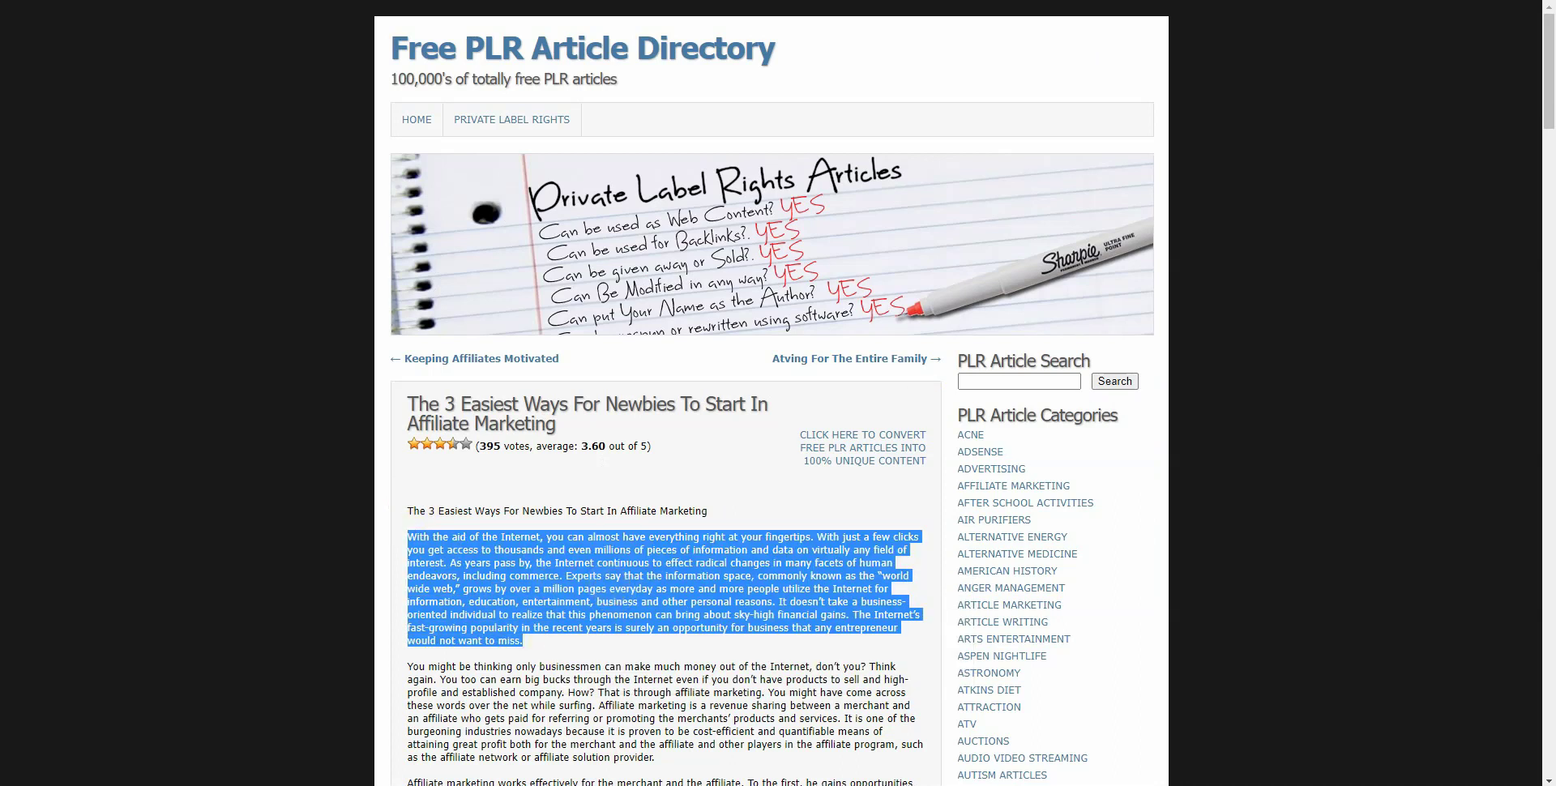
# - Switch to QuillBot, paste the copied paragraph without its last sentence, "The Internet's fast-growing popularity…", and paraphrase it in Standard mode
pyautogui.hotkey('alt', 'Tab')
pyautogui.click(488, 178)
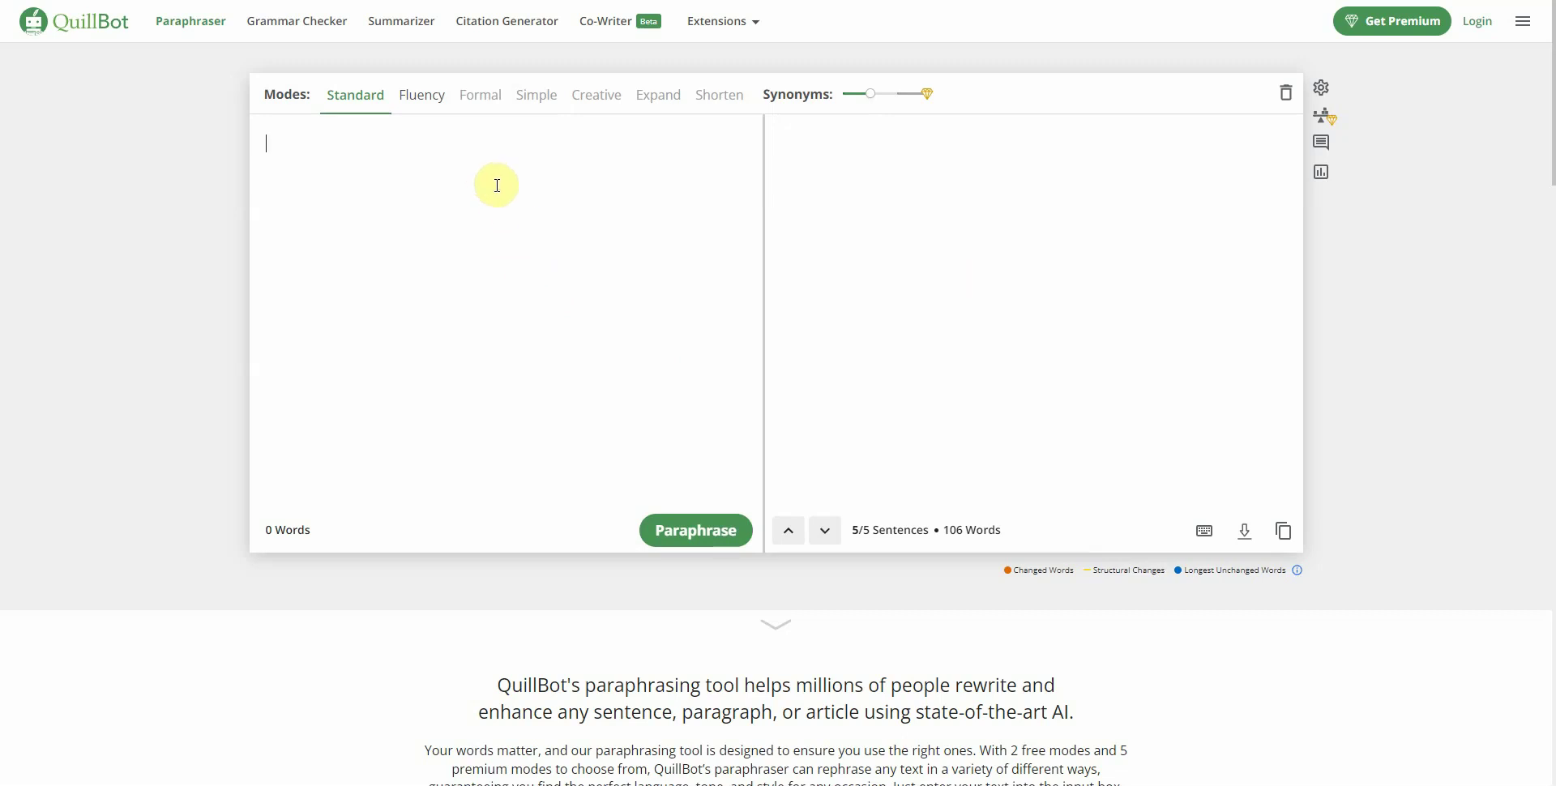
pyautogui.hotkey('ctrl', 'v')
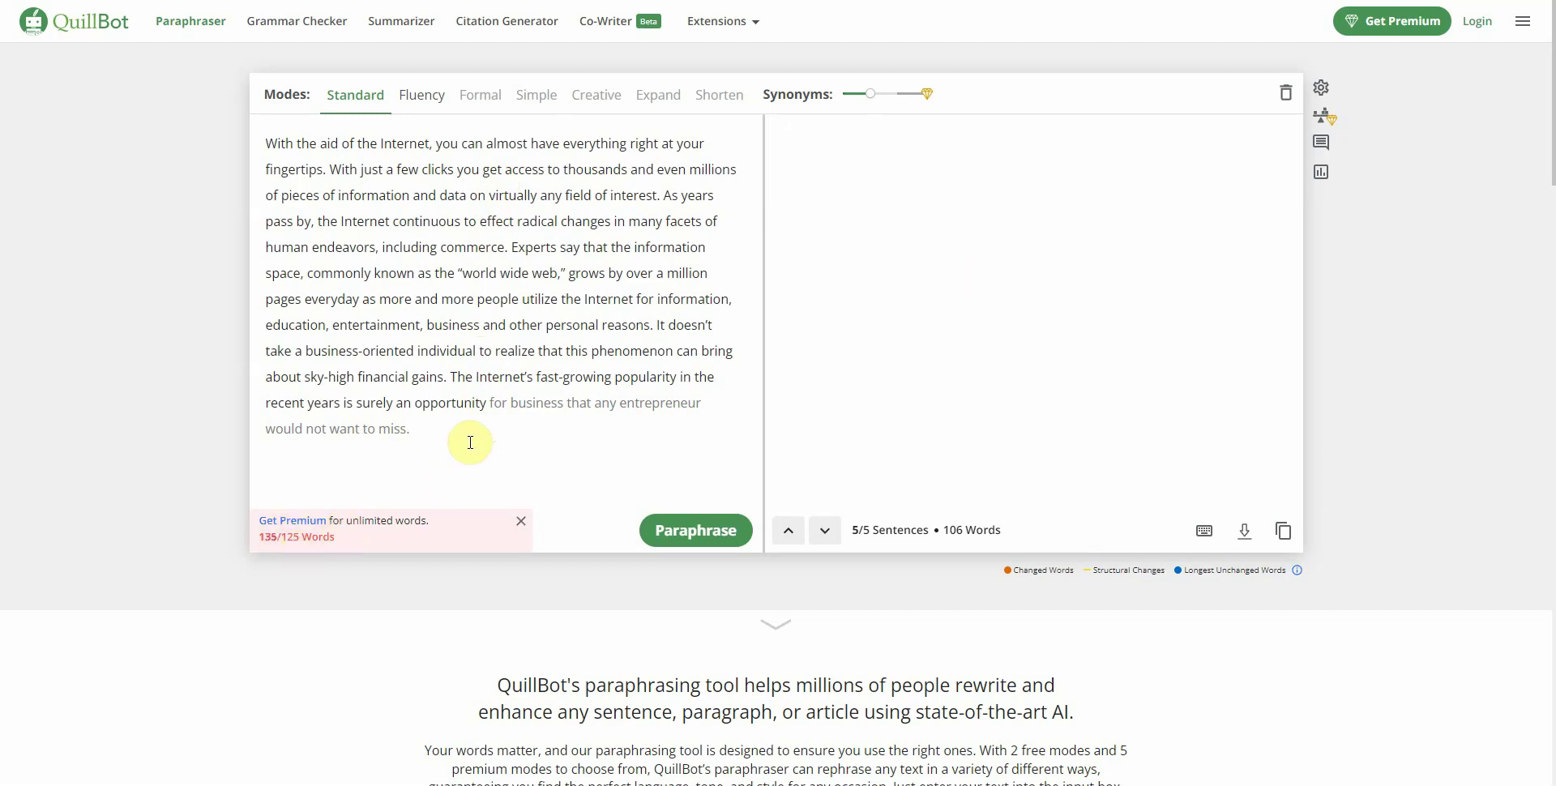
pyautogui.moveTo(476, 438); pyautogui.dragTo(463, 378)
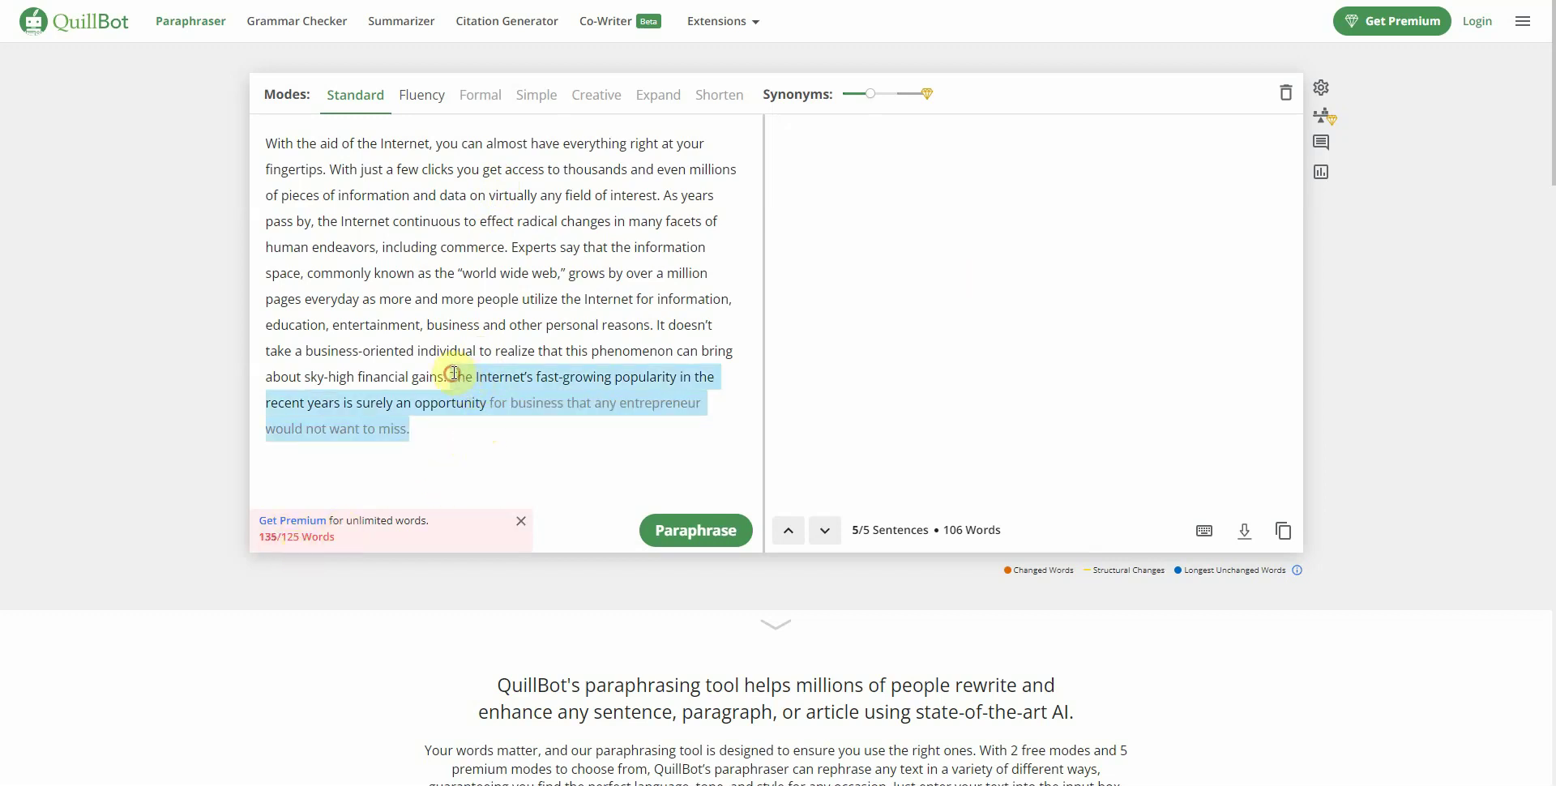
pyautogui.press('BackSpace')
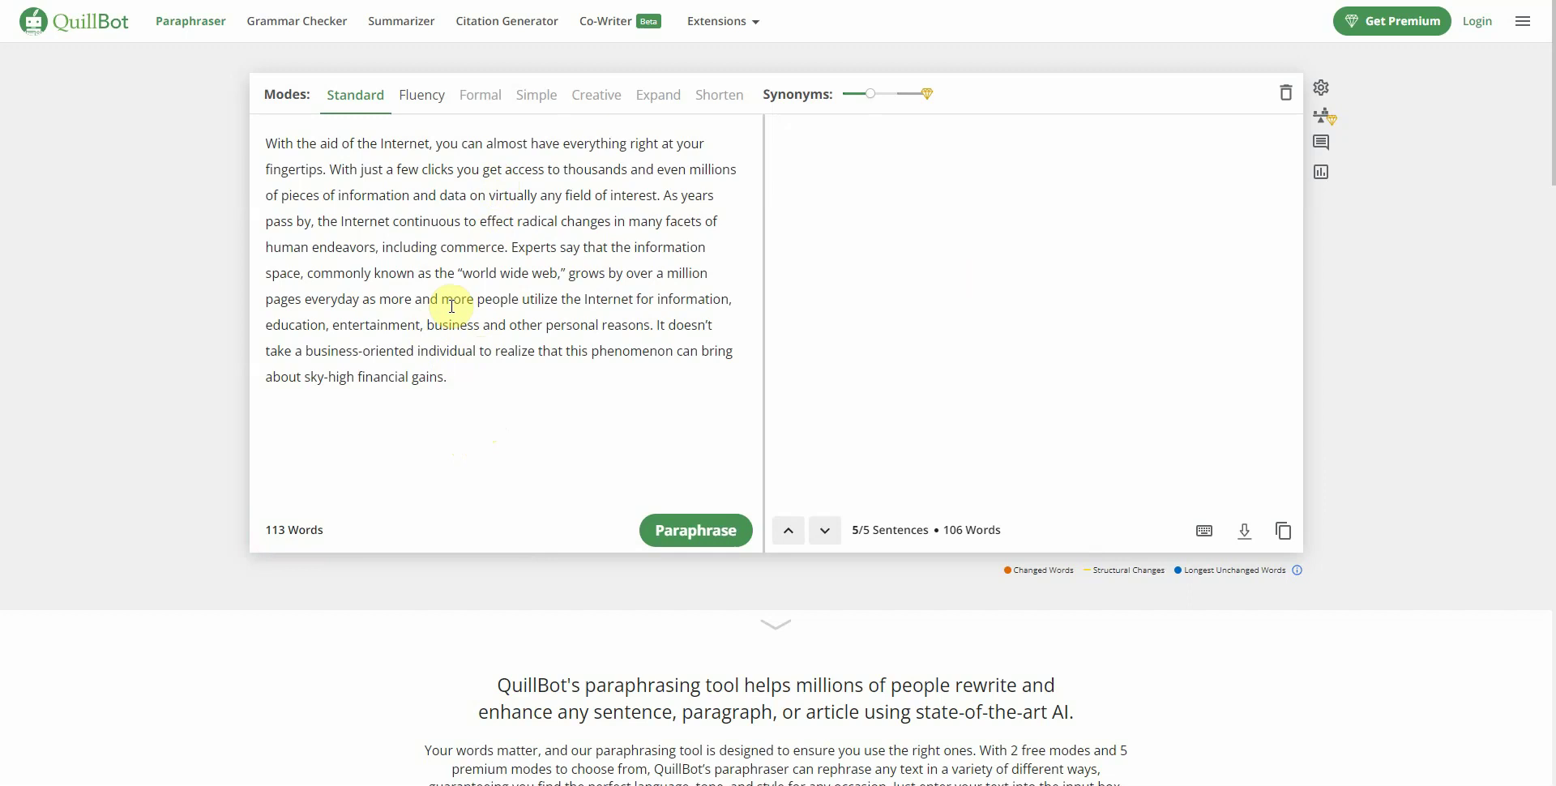
pyautogui.click(707, 535)
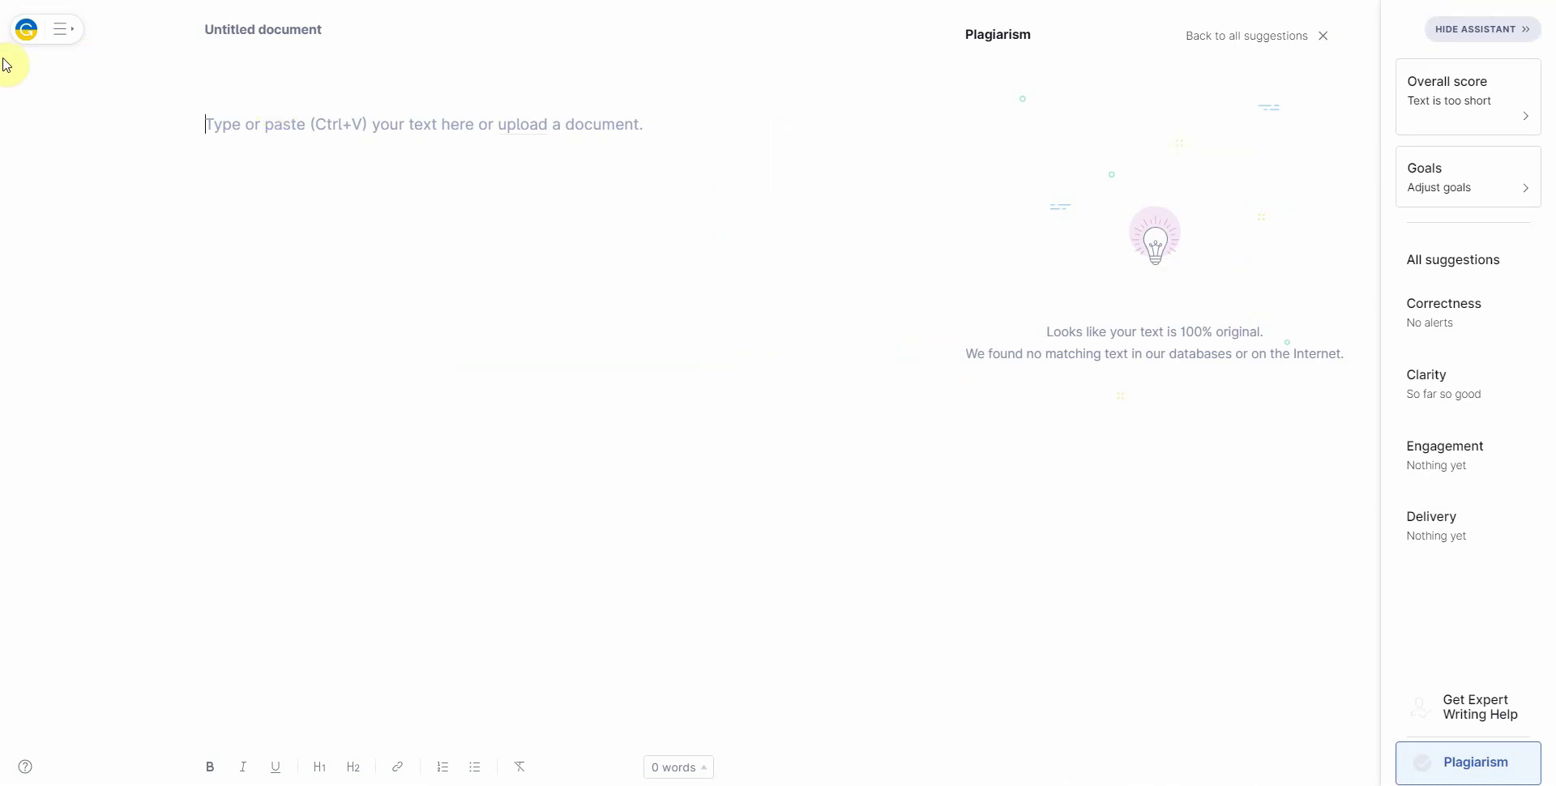
# - Copy the original first body paragraph from the PLR article page into an empty Grammarly document and run a plagiarism check
pyautogui.click(24, 30)
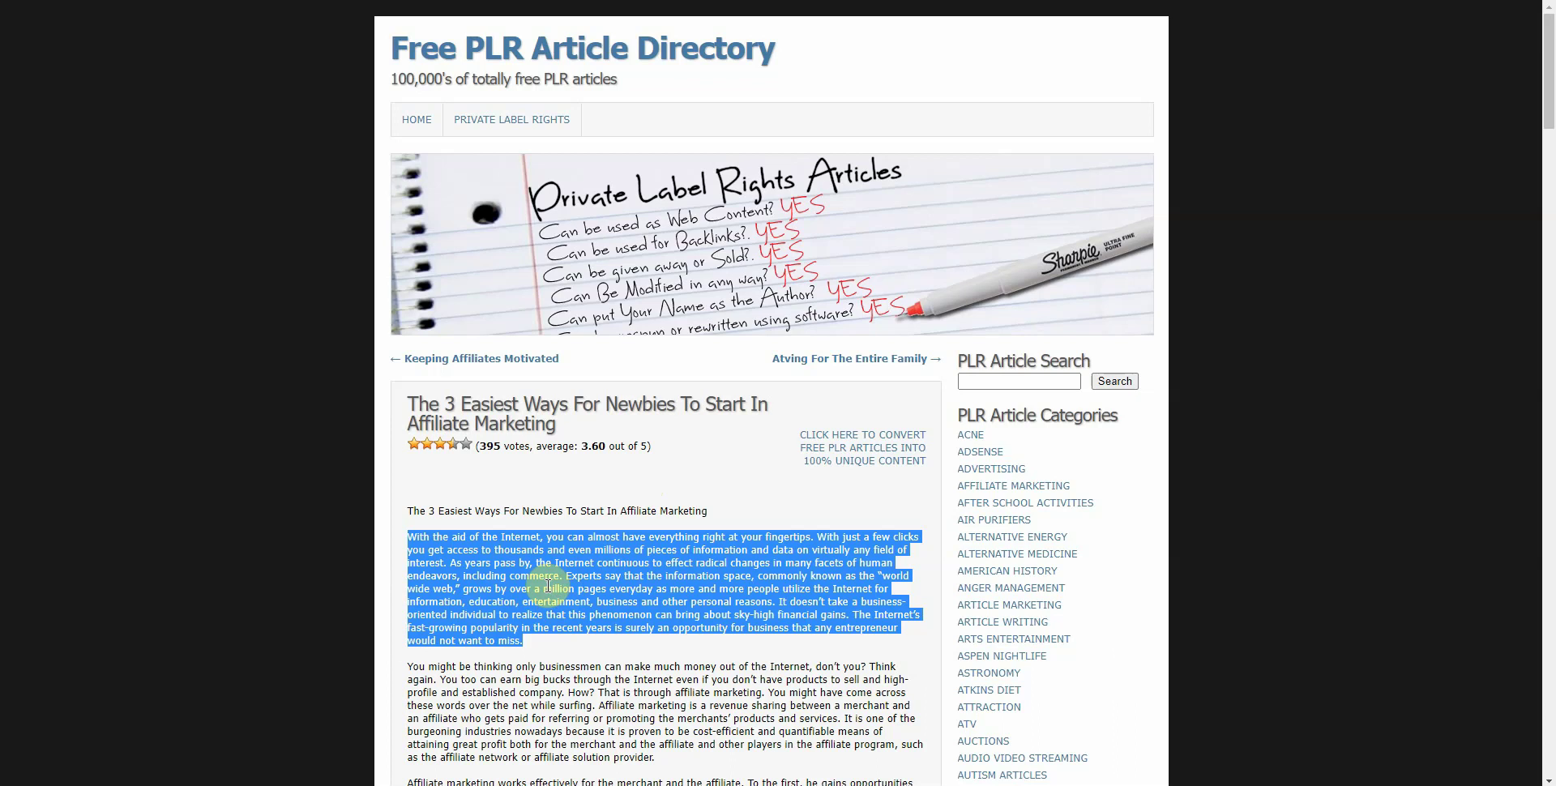
pyautogui.click(529, 476)
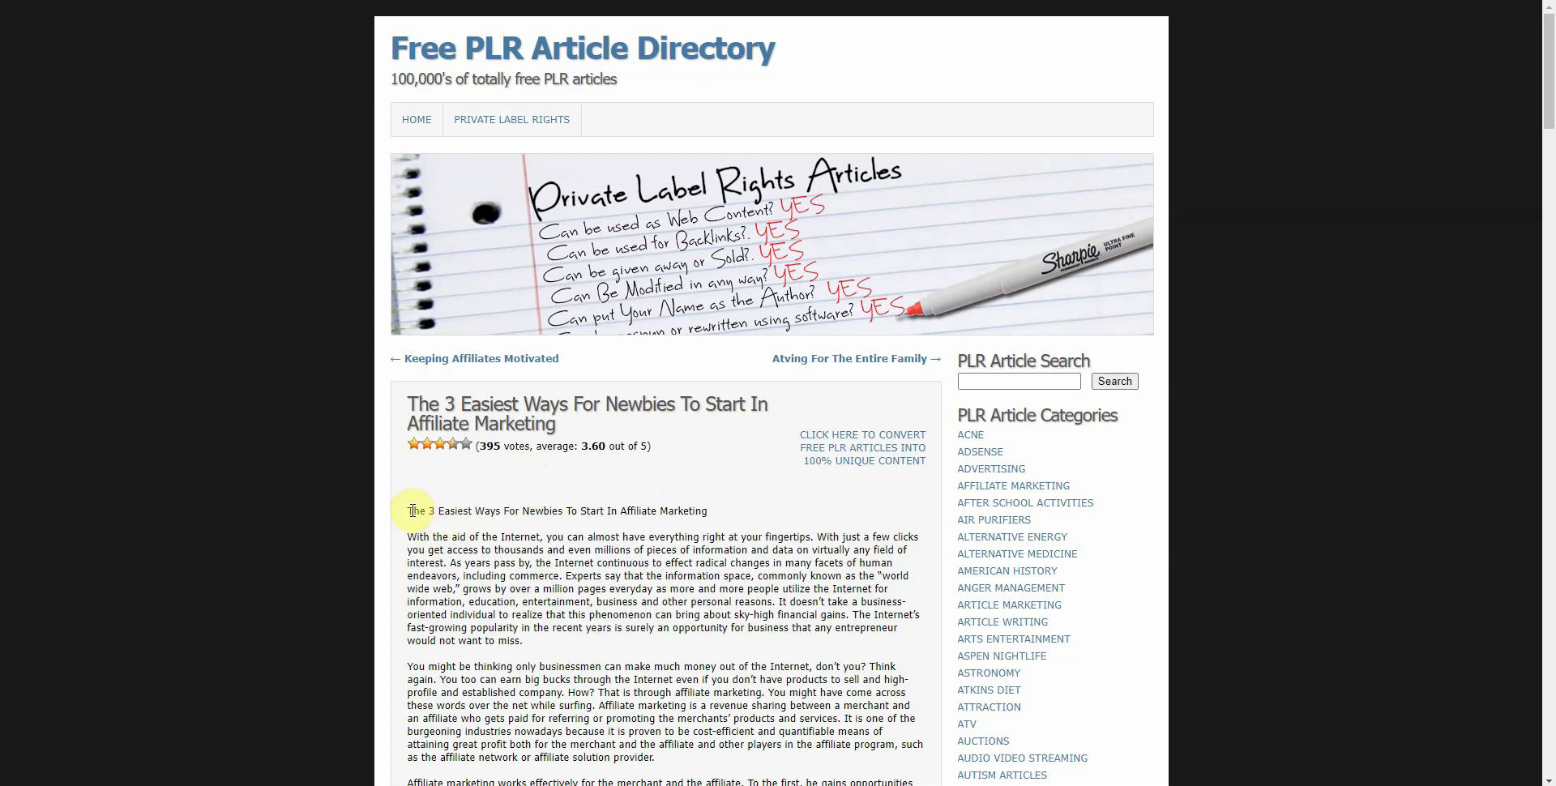
pyautogui.moveTo(523, 642); pyautogui.dragTo(412, 536)
pyautogui.hotkey('ctrl', 'c')
pyautogui.rightClick(412, 536)
pyautogui.click(454, 549)
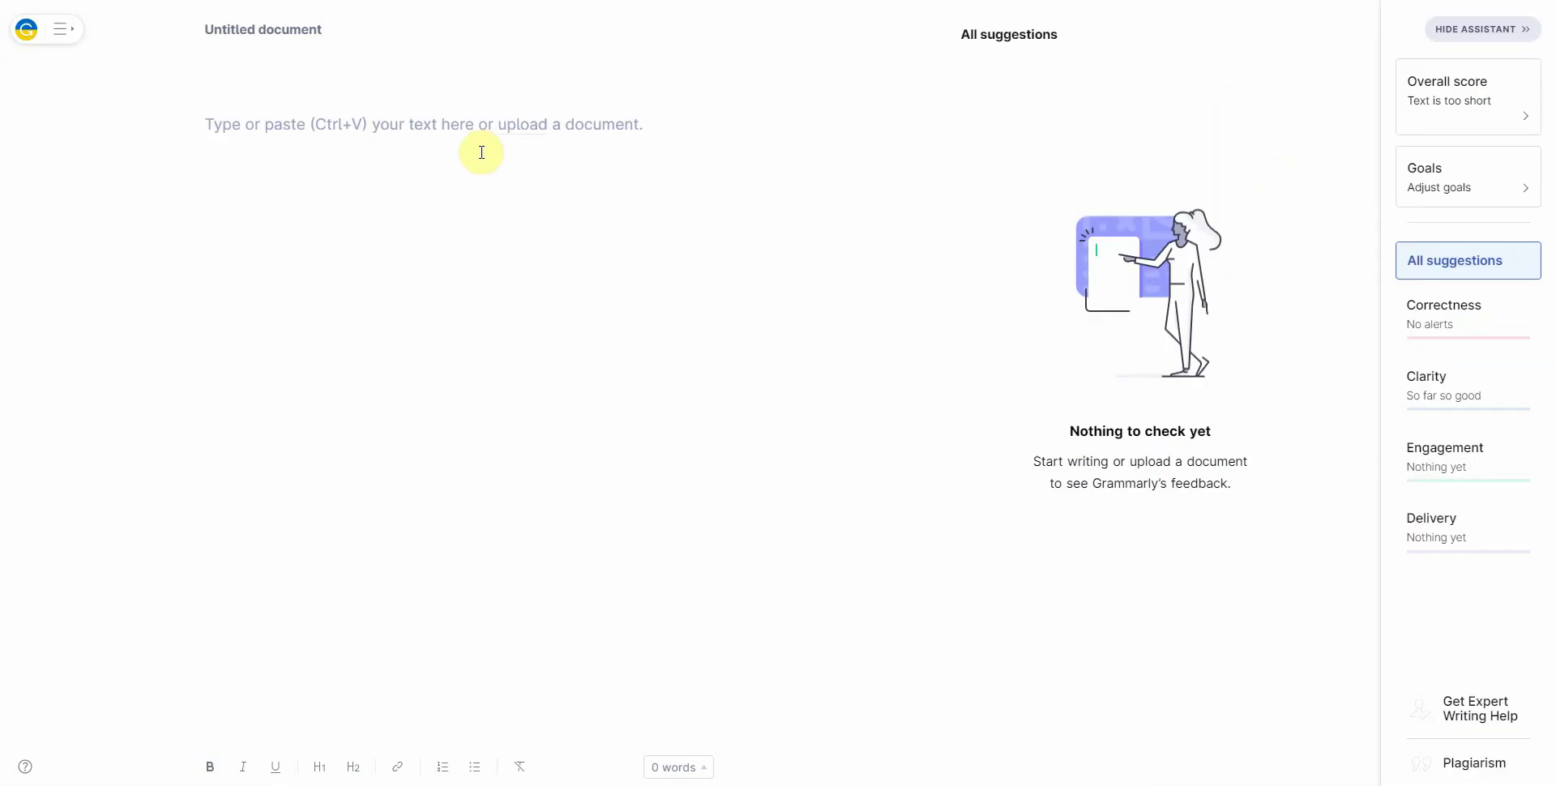
pyautogui.hotkey('ctrl', 'v')
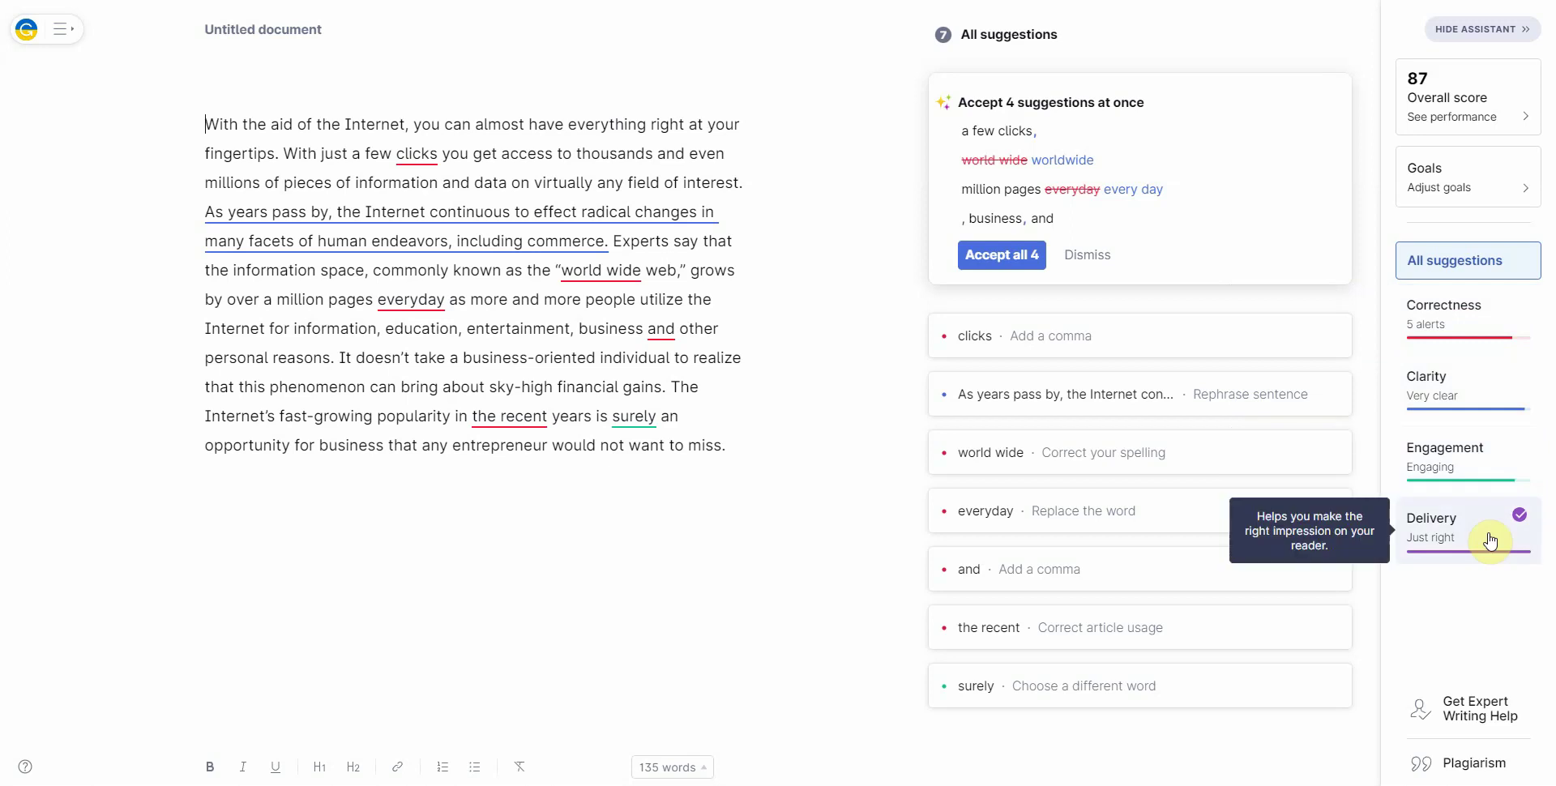
pyautogui.click(1461, 765)
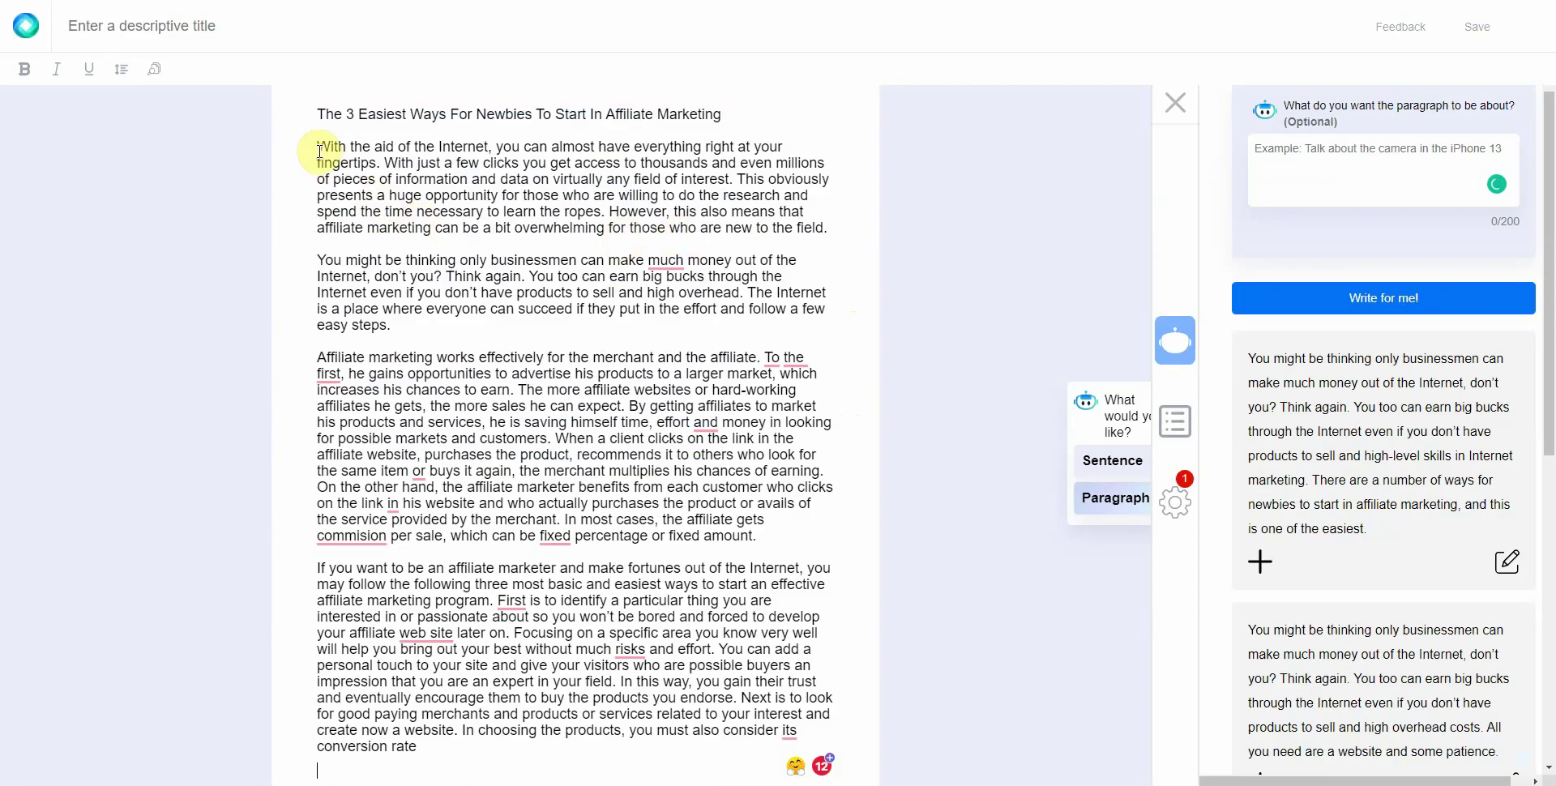
# - Copy the rewritten first body paragraph from HyperWrite and replace the original paragraph in Grammarly with it to check its plagiarism
pyautogui.moveTo(318, 150); pyautogui.dragTo(831, 233)
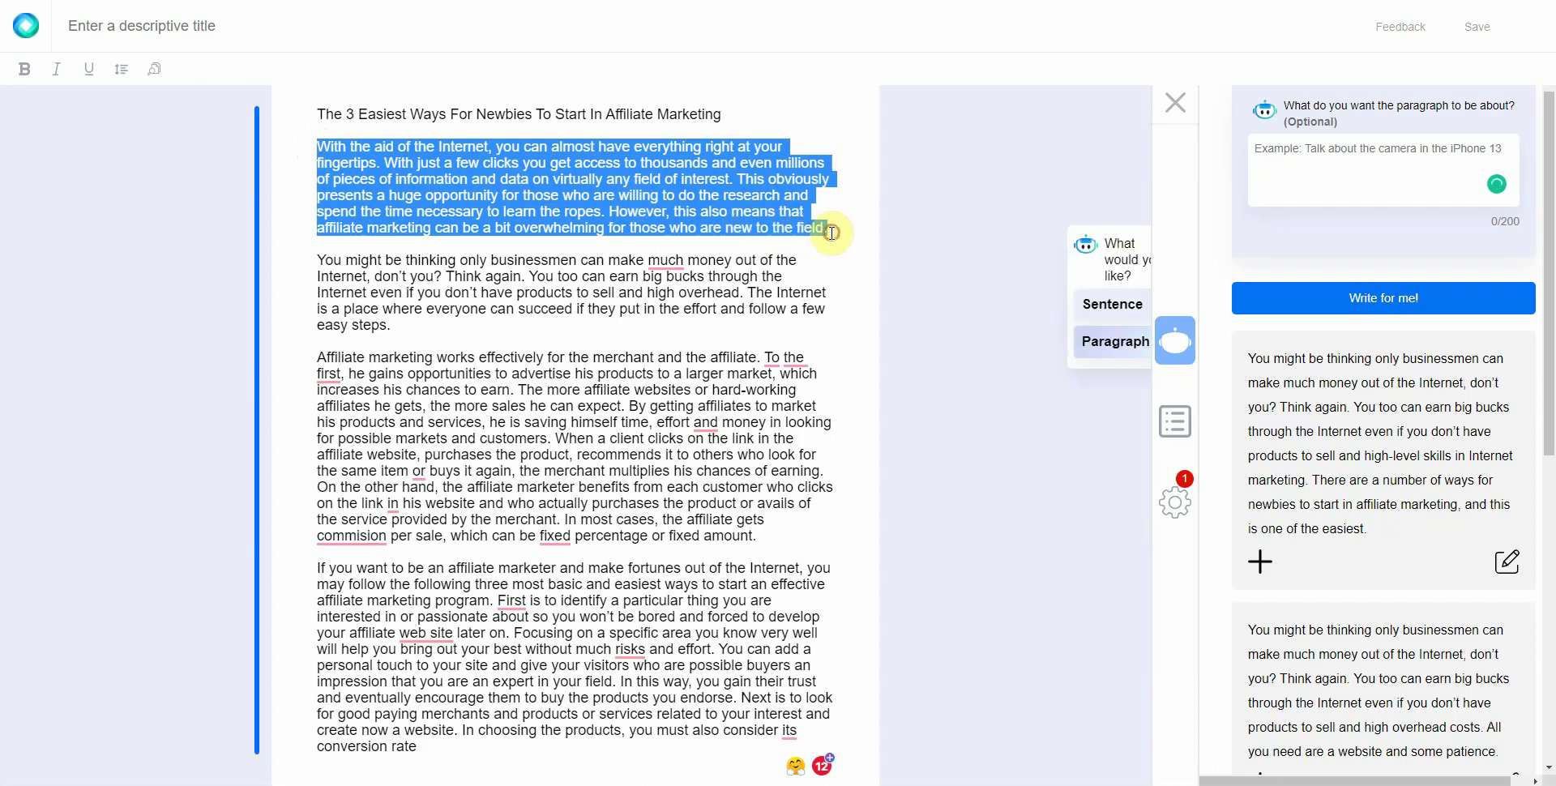
pyautogui.rightClick(654, 187)
pyautogui.click(707, 258)
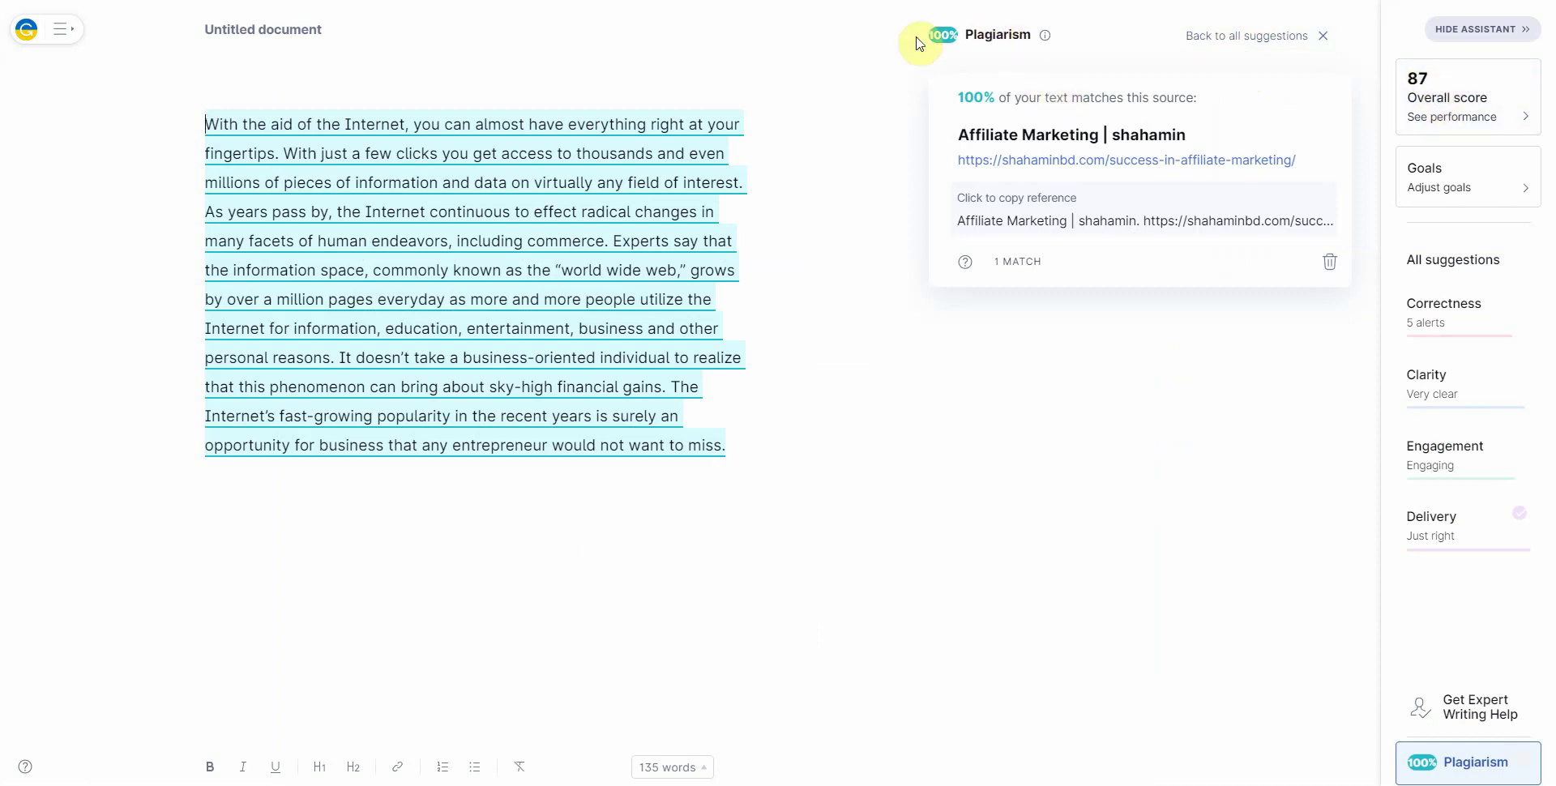
pyautogui.click(749, 447)
pyautogui.moveTo(746, 446); pyautogui.dragTo(167, 118)
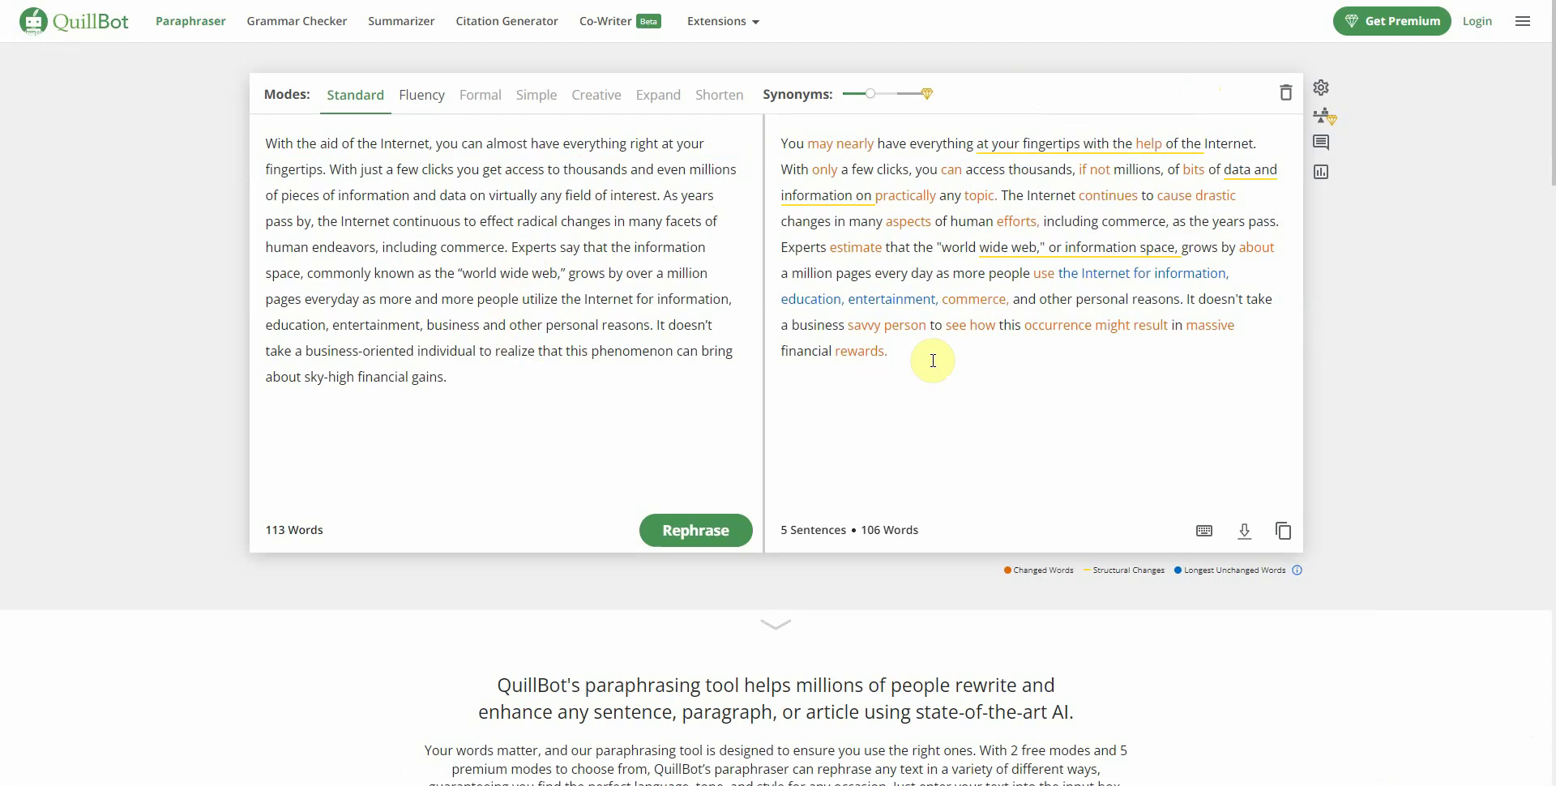
# - Copy QuillBot's paraphrased paragraph and select the whole HyperWrite paragraph in Grammarly for replacement
pyautogui.click(1283, 531)
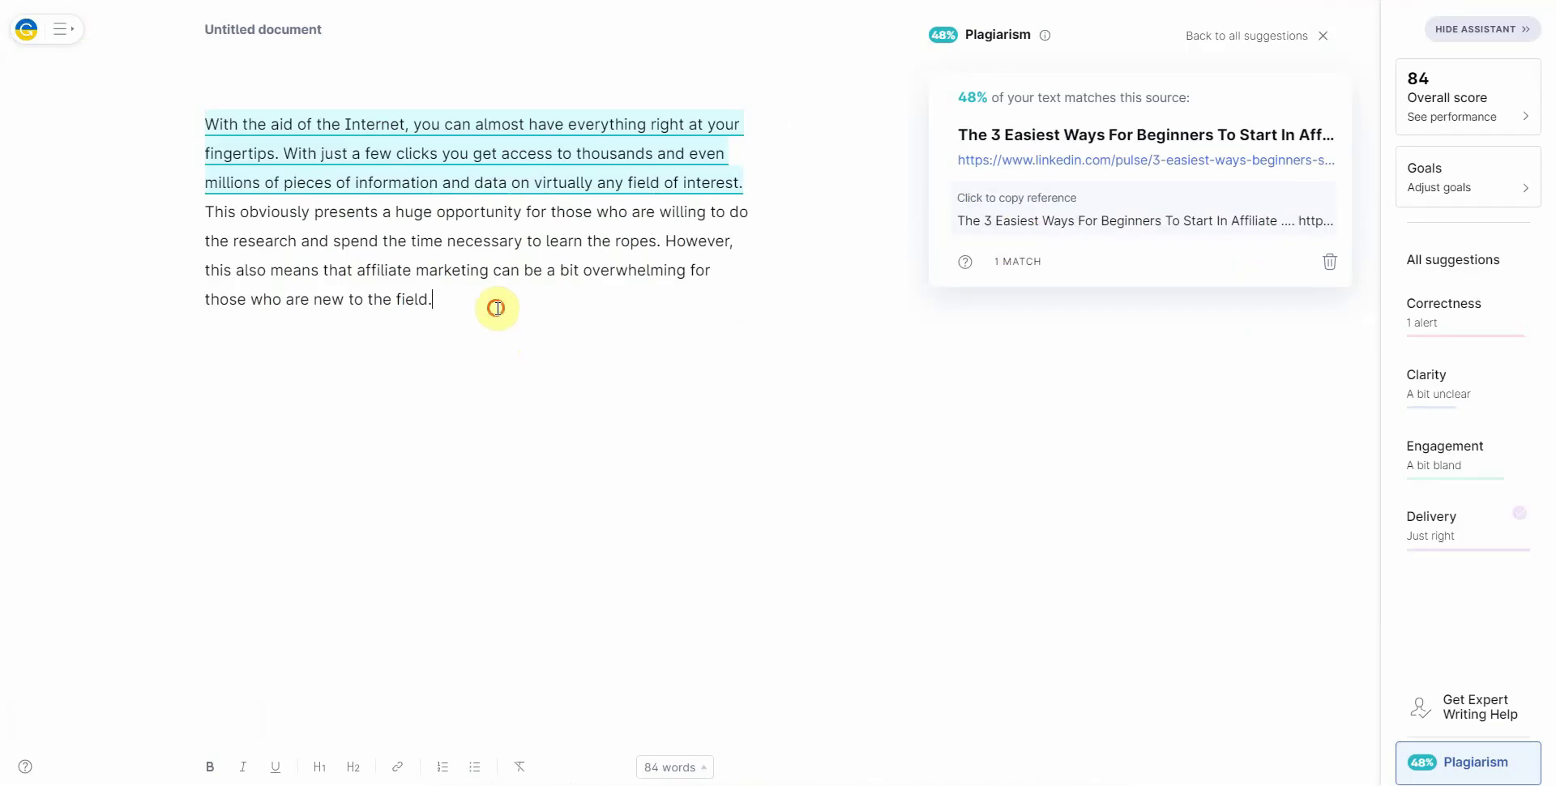
pyautogui.moveTo(496, 308); pyautogui.dragTo(183, 131)
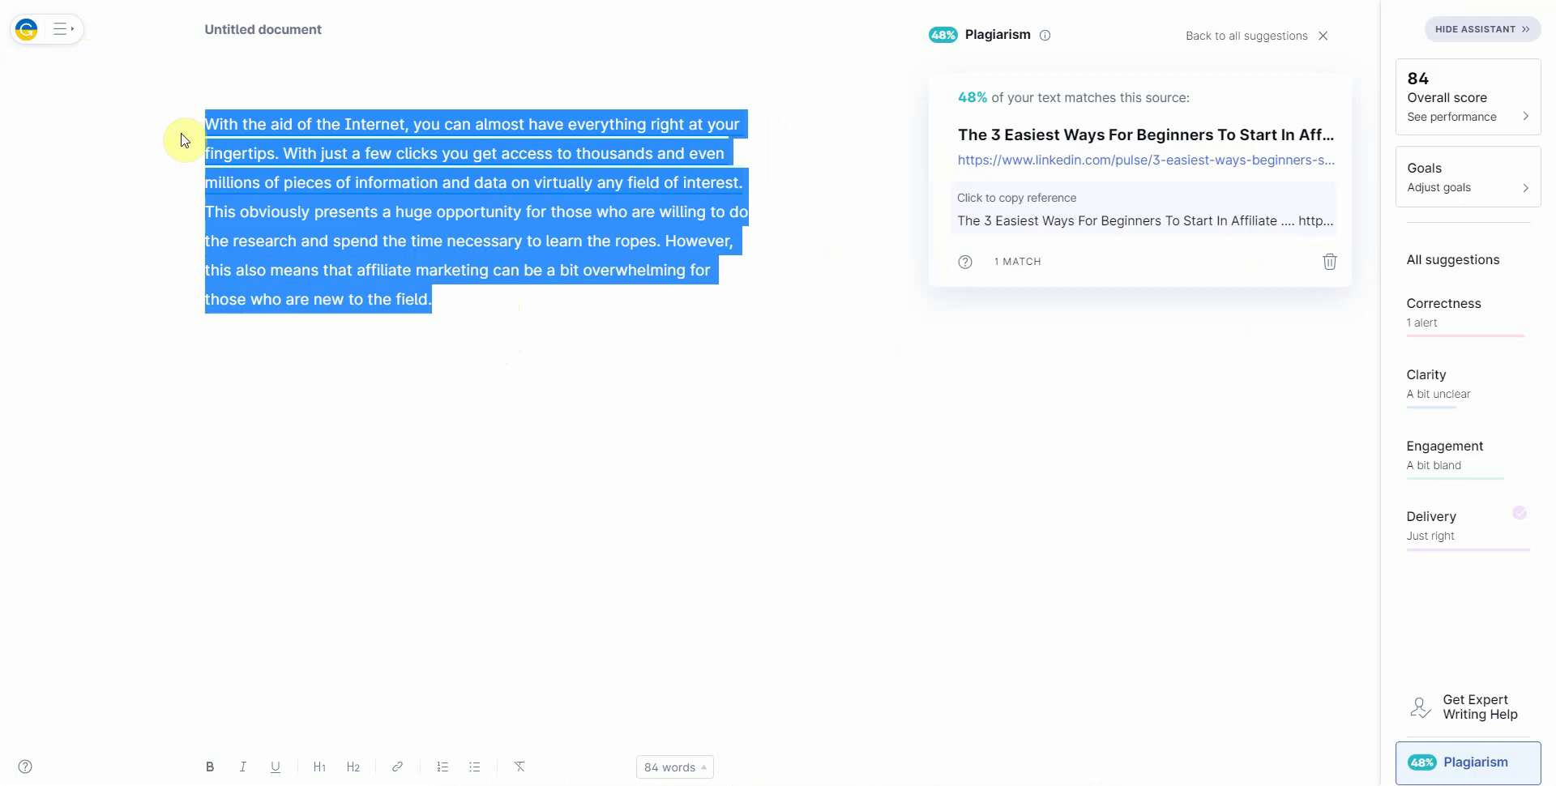